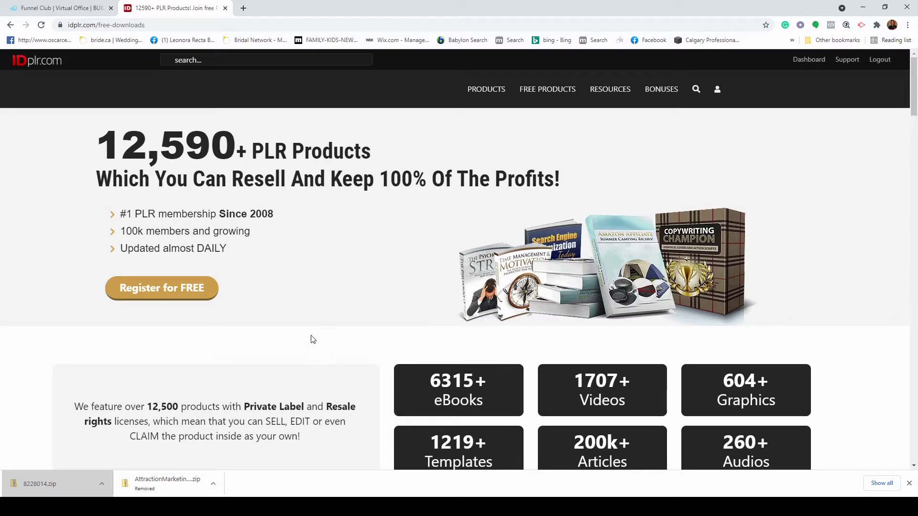
- Preview the CL002 - Successful affiliate funnel from the Builderall Funnel Club and look over its landing page
left_click(51, 6)
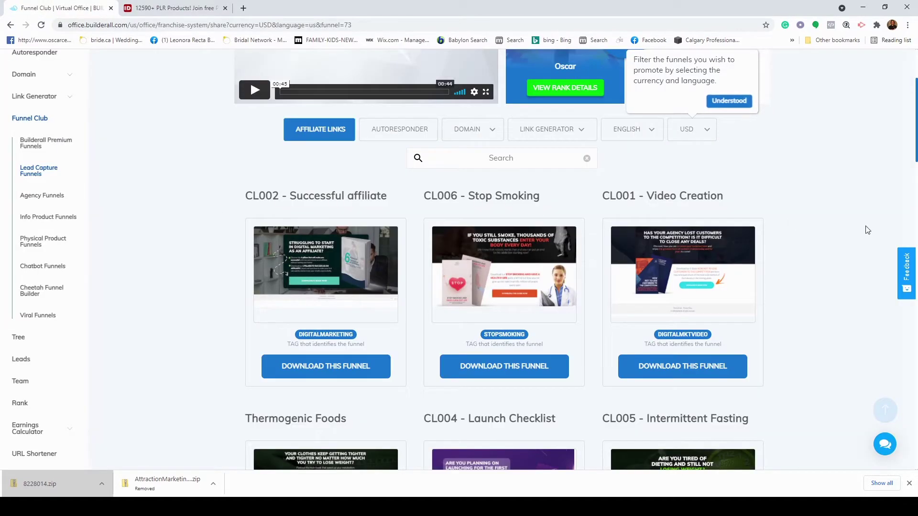
scroll(847, 199, "down", 3)
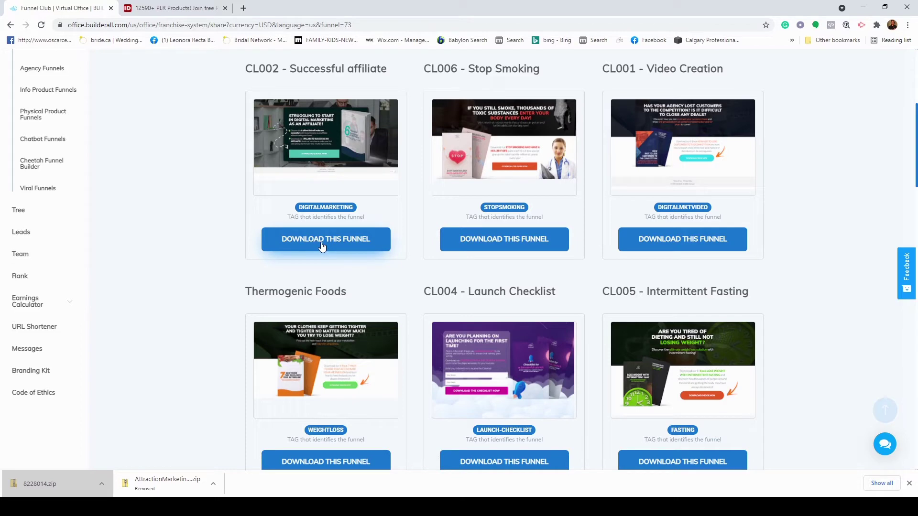
mouse_move(320, 123)
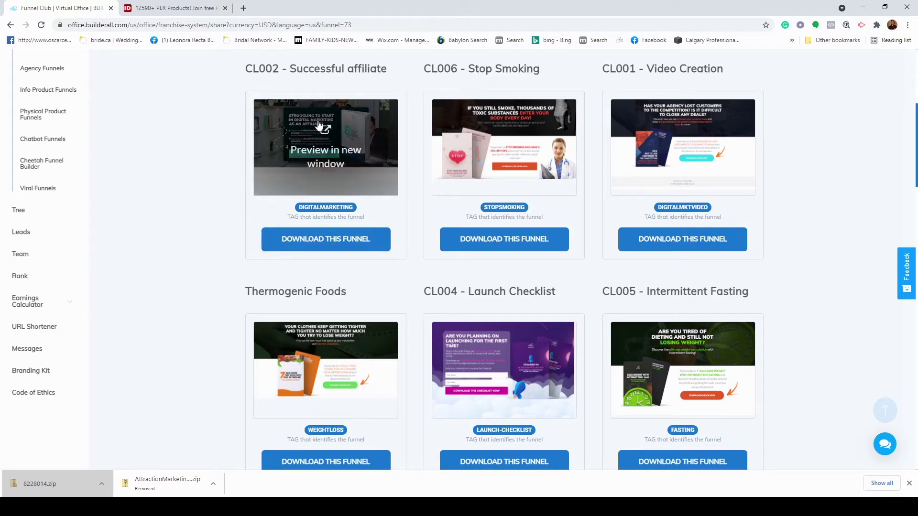
left_click(320, 154)
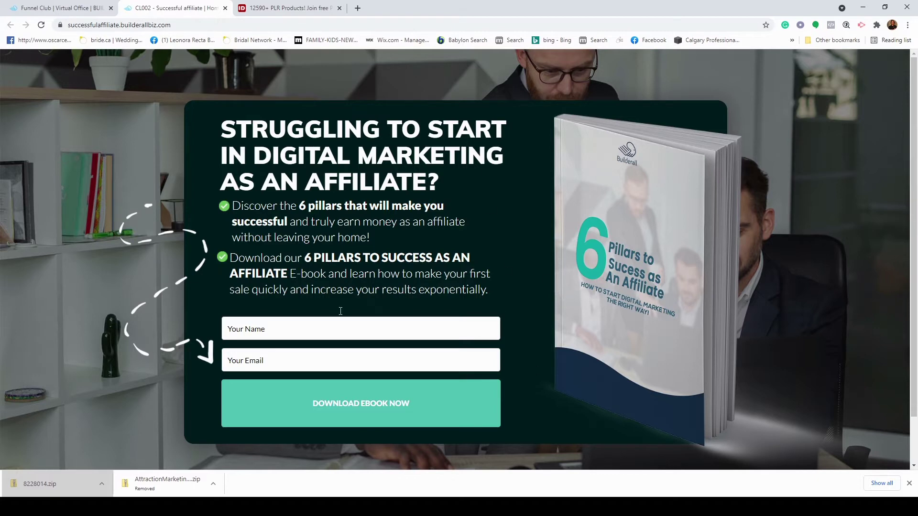
scroll(414, 254, "down", 1)
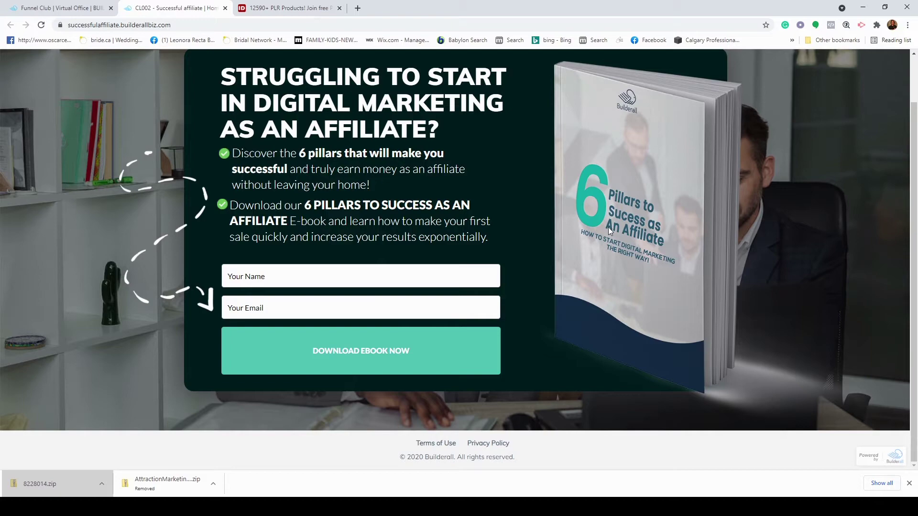
- Switch to the IDplr site and open the free eBook Attraction Marketing to Bring People
left_click(279, 8)
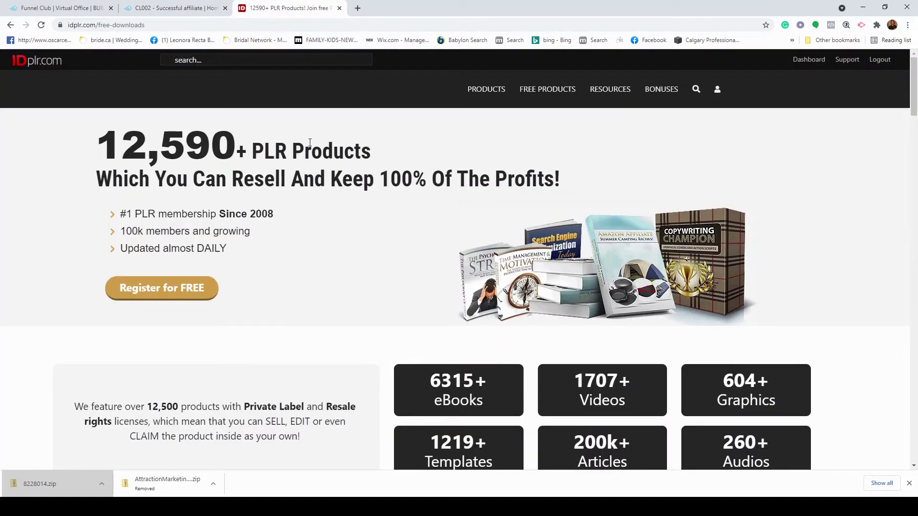
scroll(309, 145, "down", 5)
scroll(316, 145, "up", 4)
mouse_move(558, 68)
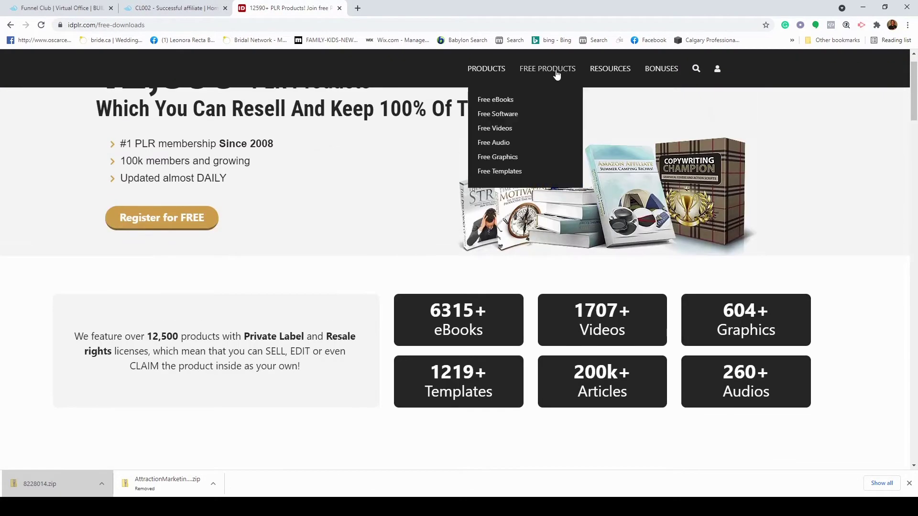
left_click(502, 104)
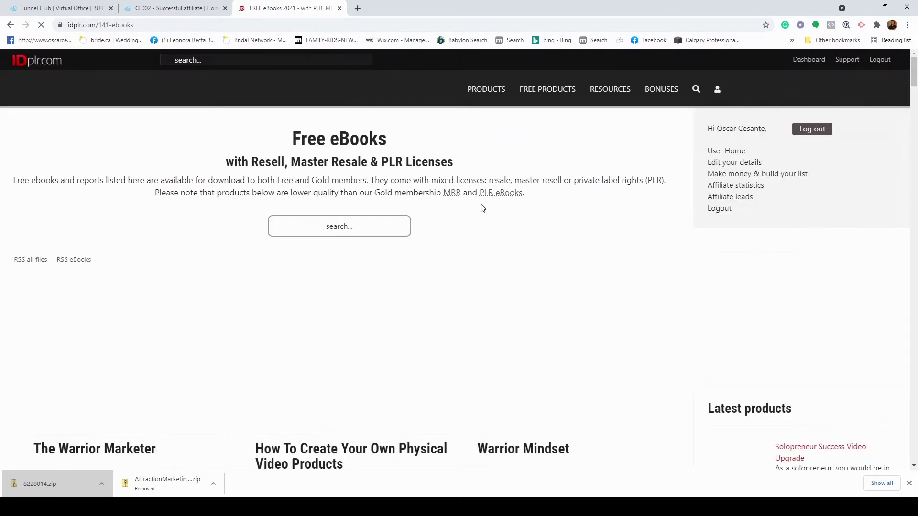
scroll(497, 236, "down", 7)
scroll(497, 254, "down", 16)
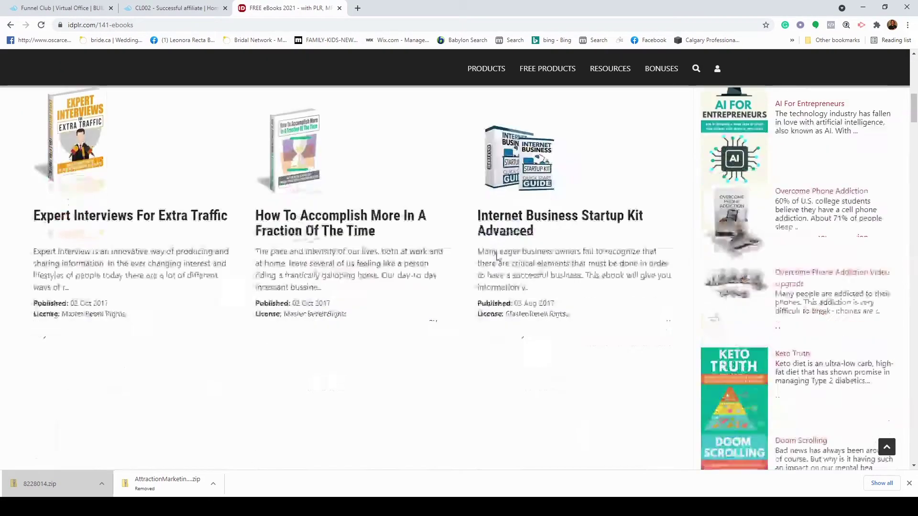
scroll(496, 291, "down", 3)
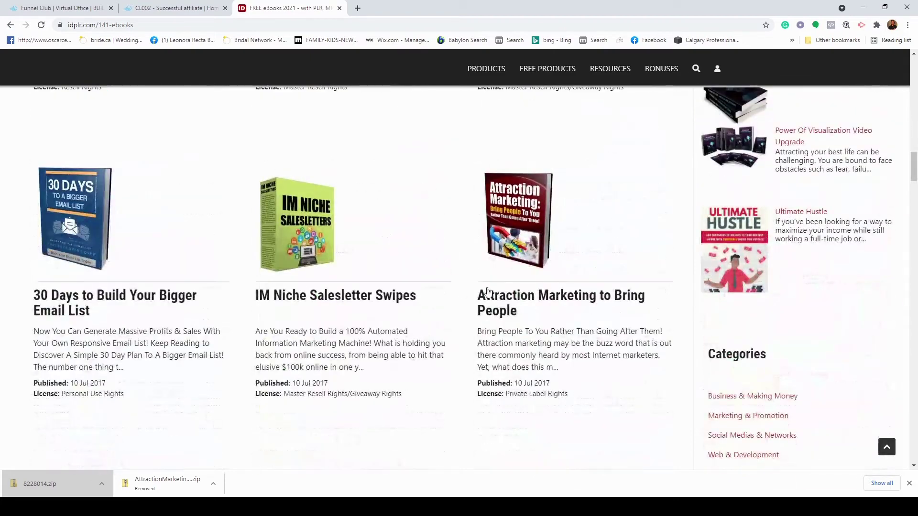
left_click(523, 219)
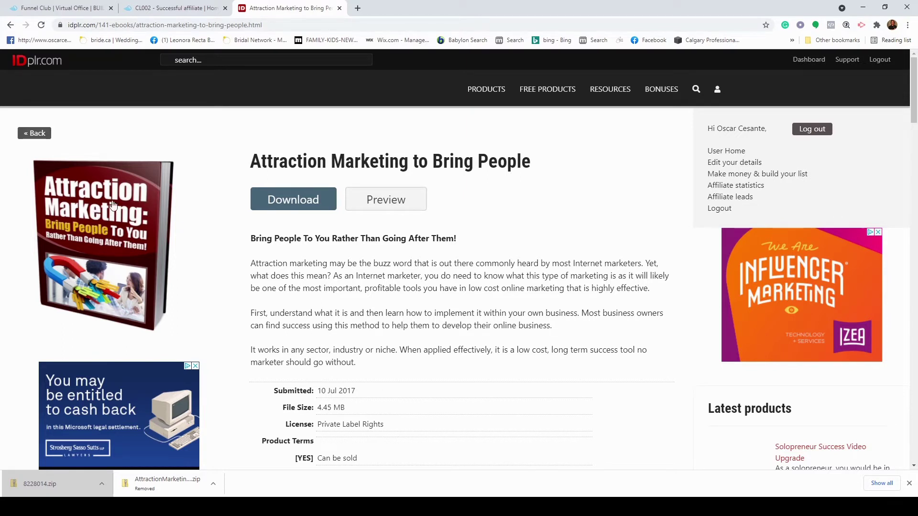
- Compare the eBook's opening description paragraph with the text and book image on the Successful affiliate landing page
left_click(177, 8)
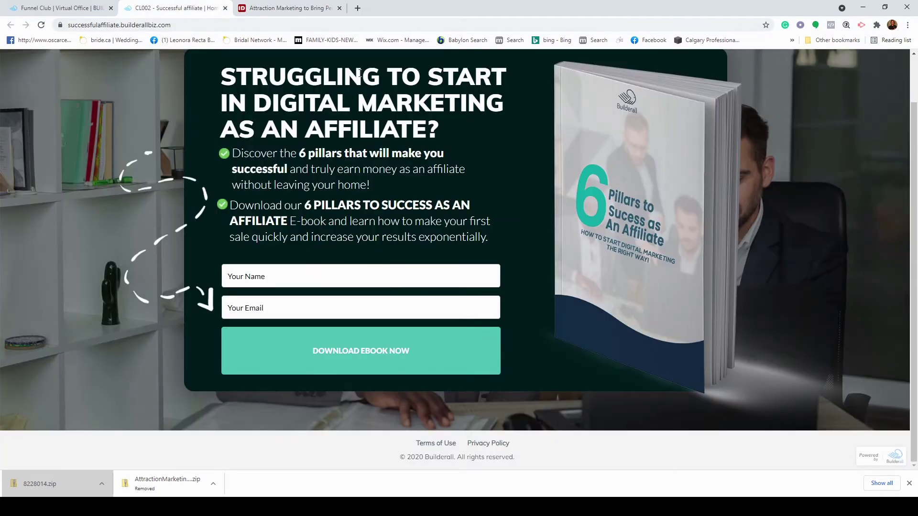
left_click(256, 7)
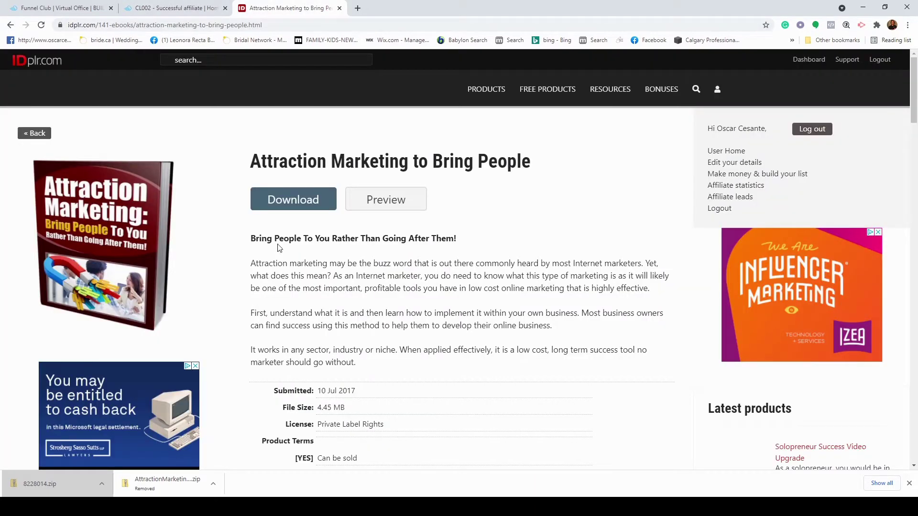
left_click_drag(251, 263, 660, 289)
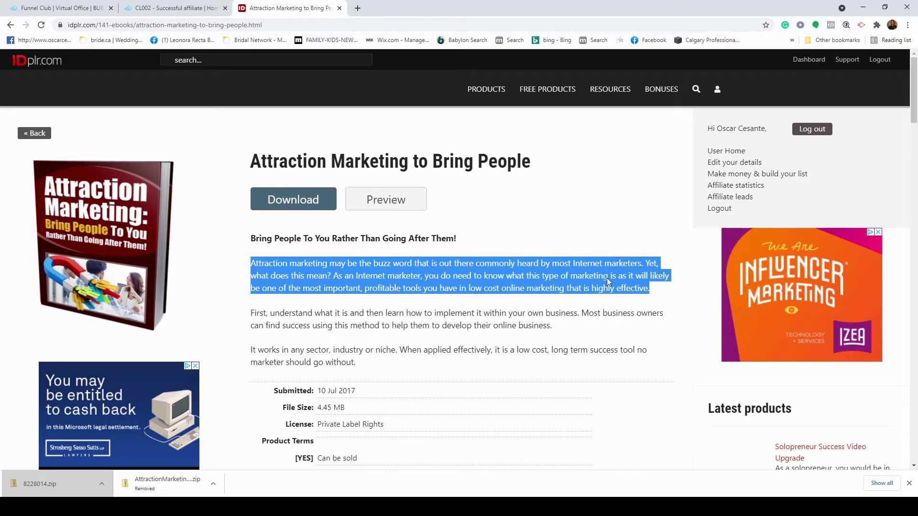
left_click(172, 8)
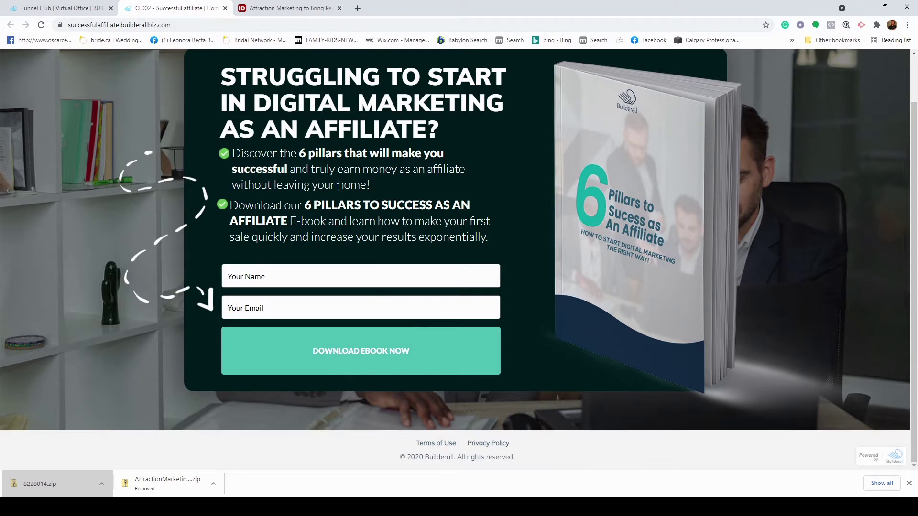
- Close the funnel preview, download the CL002 - Successful affiliate funnel into the Cheetah account and go to the site dashboard
left_click(226, 8)
left_click(81, 8)
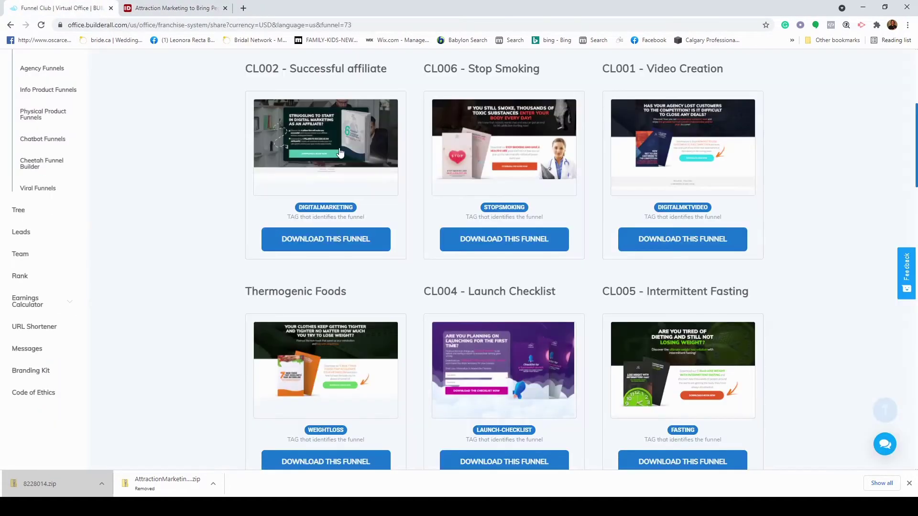
left_click(326, 240)
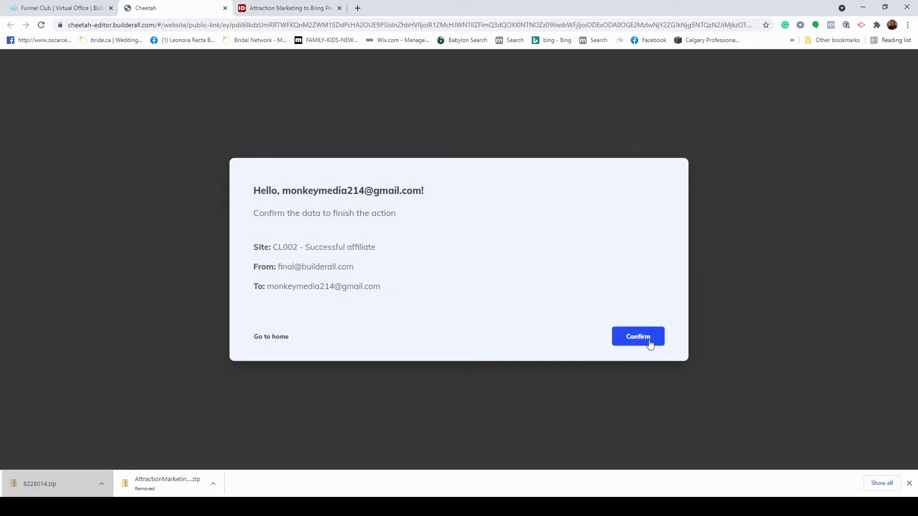
left_click(650, 343)
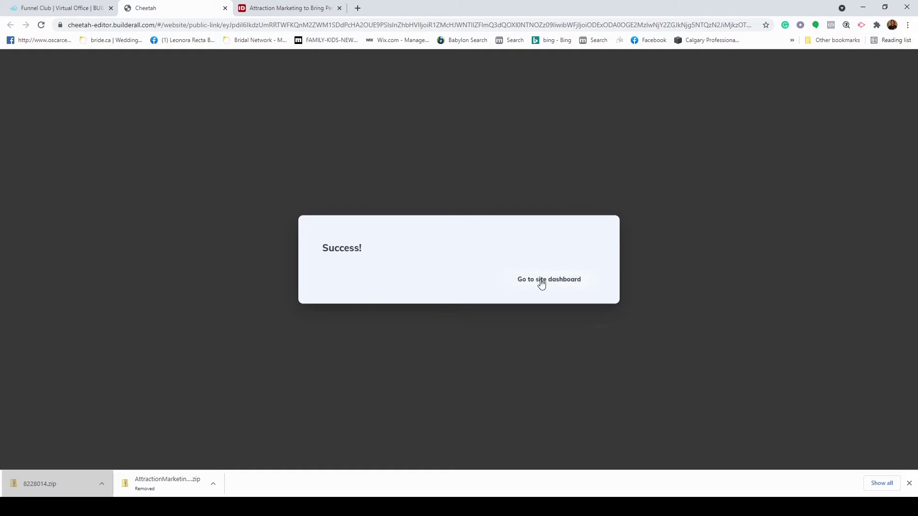
left_click(541, 282)
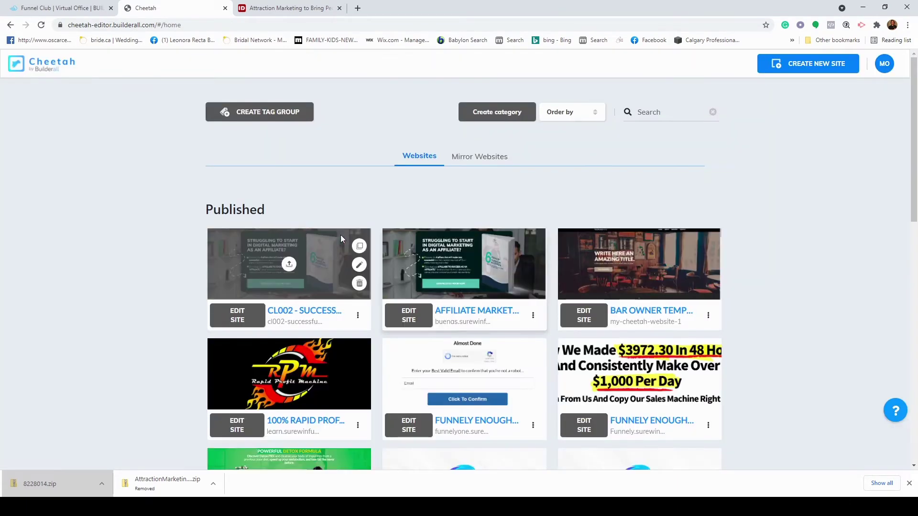
- Delete the existing CL002 - Successful affiliate site from the Published websites
scroll(225, 325, "down", 5)
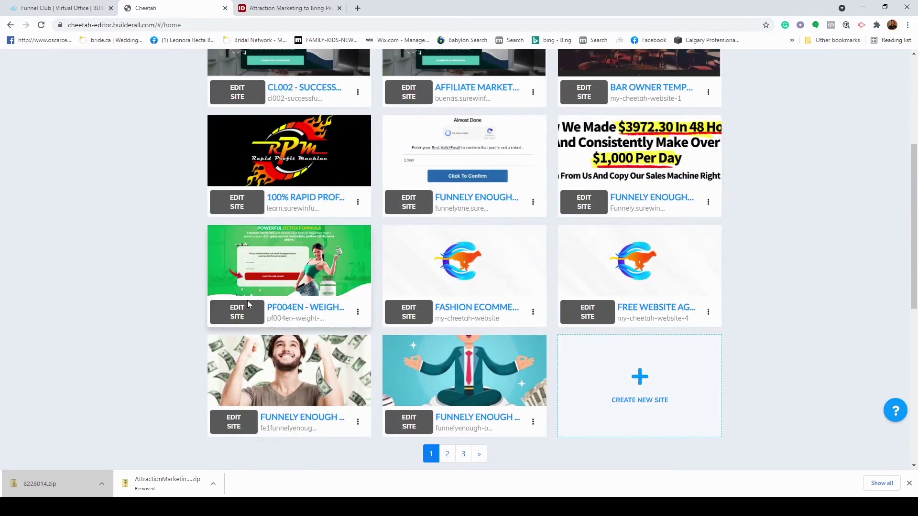
scroll(245, 297, "down", 8)
scroll(168, 268, "up", 10)
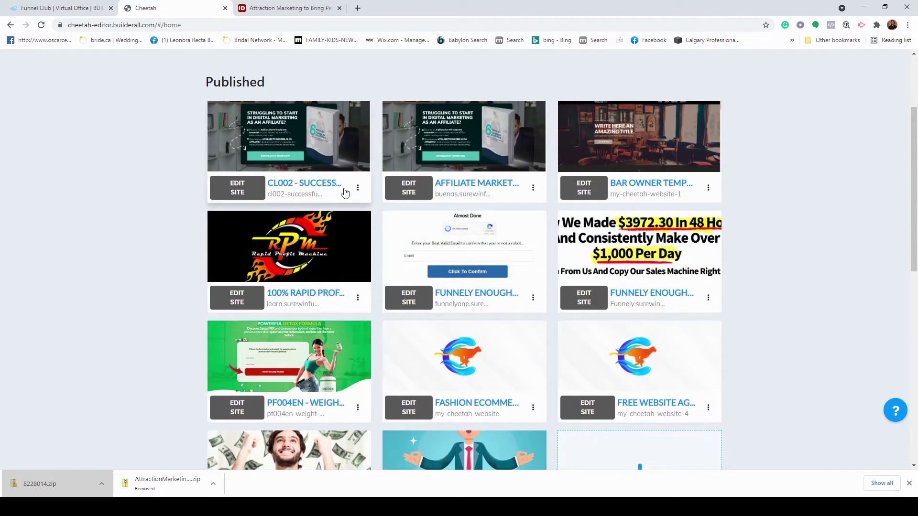
left_click(357, 187)
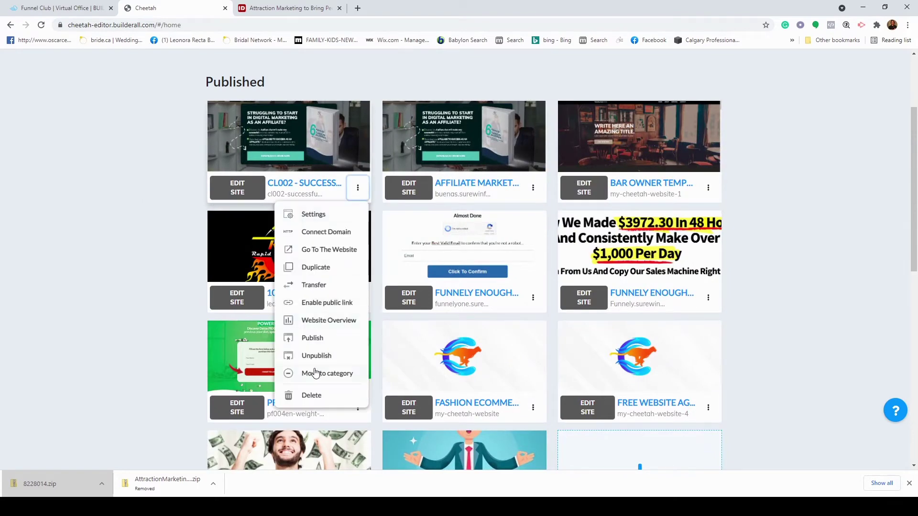
left_click(315, 395)
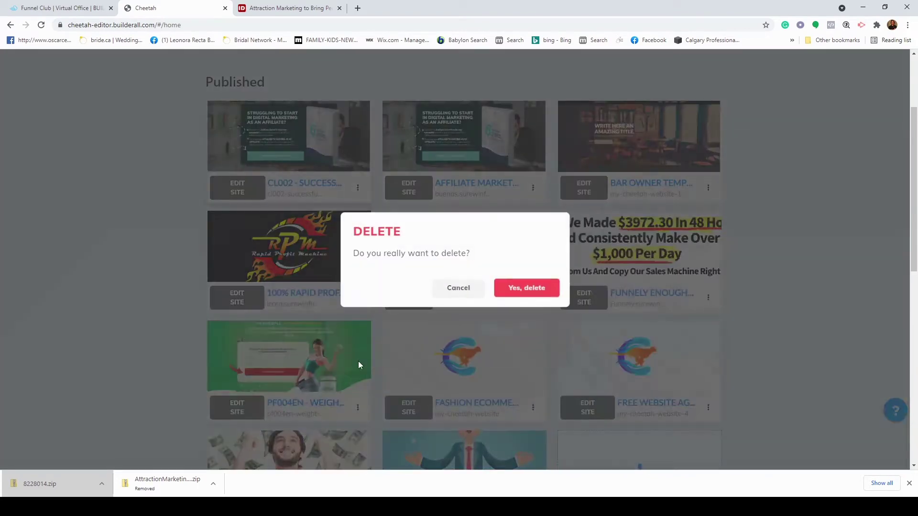
left_click(525, 287)
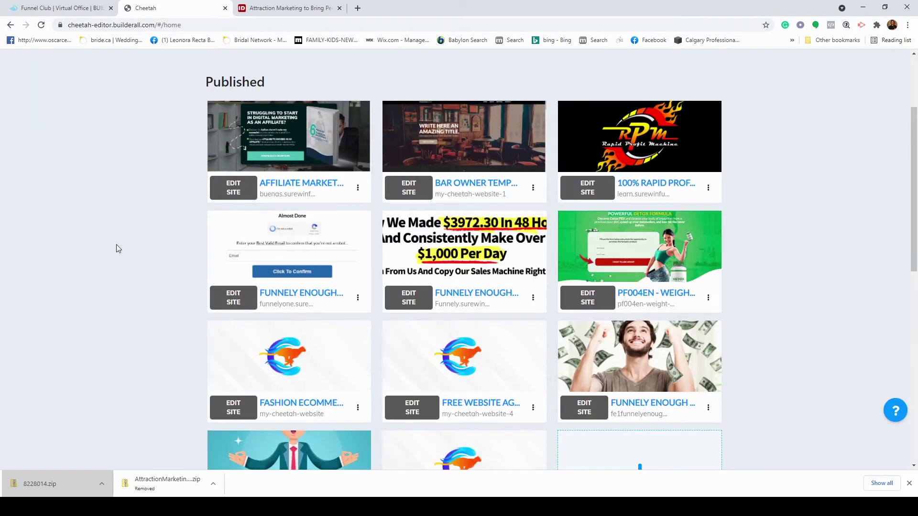
- Publish the CL002 - Successful affiliate site listed among the Unpublished websites
scroll(120, 246, "down", 9)
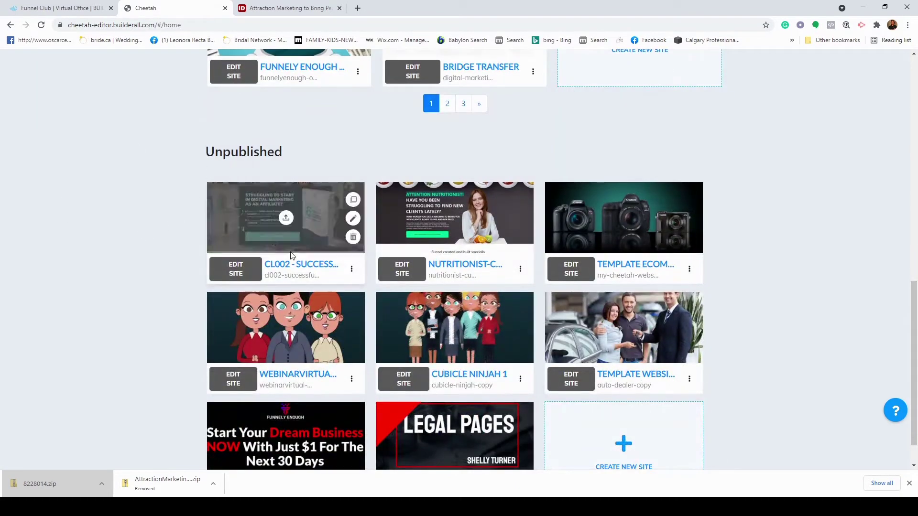
left_click(353, 271)
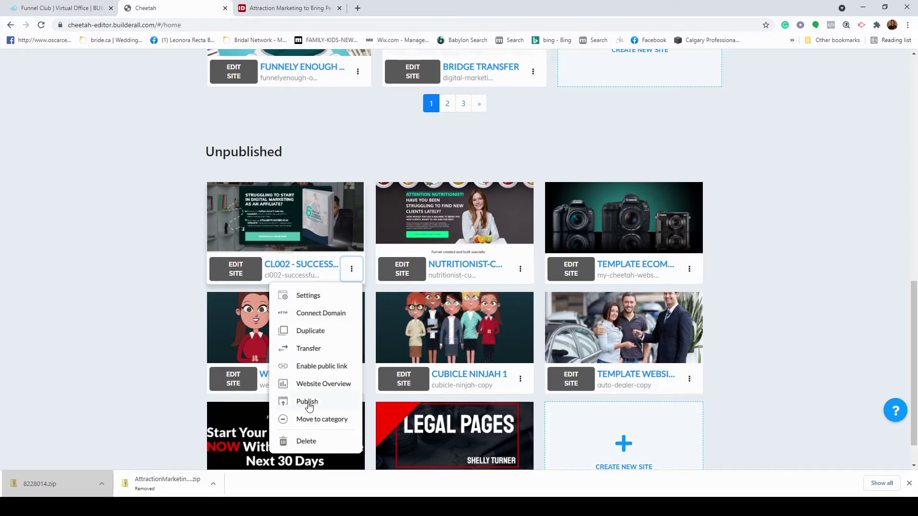
left_click(309, 401)
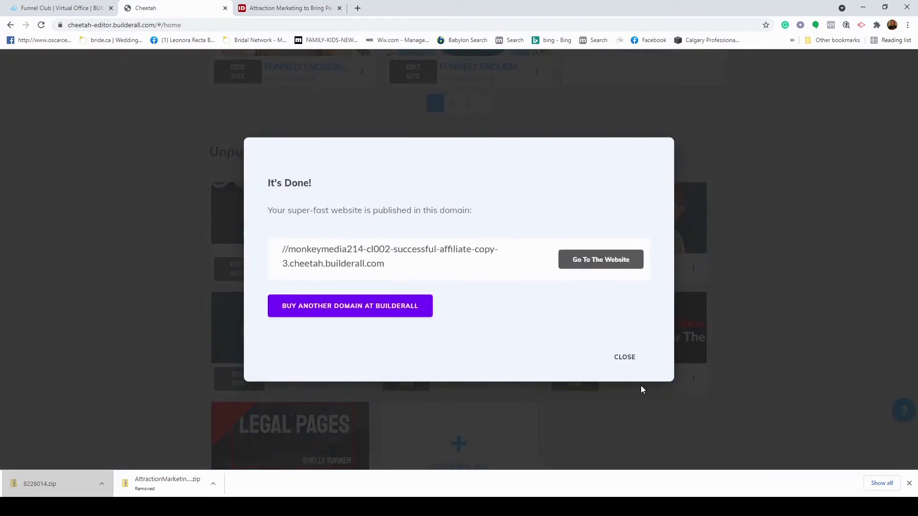
left_click(625, 362)
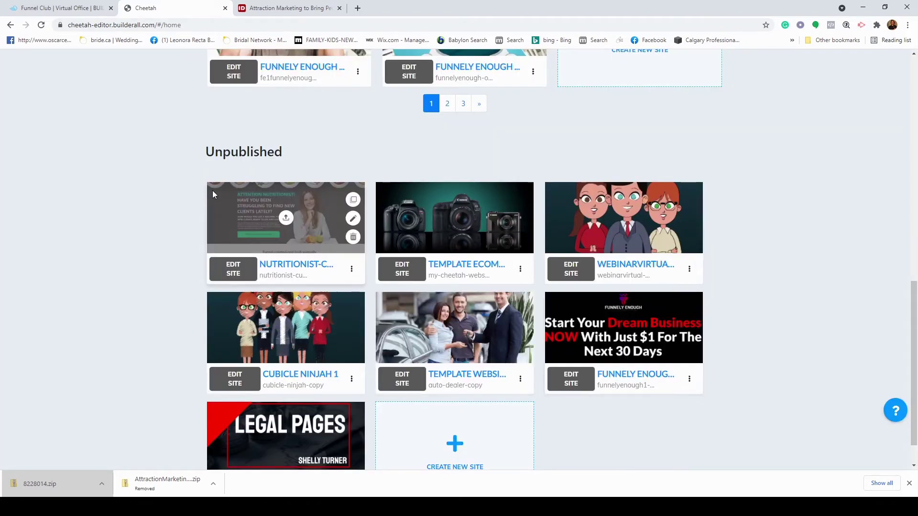
- Open the Home page of the published CL002 - Successful affiliate site in the editor and select its headline text
scroll(238, 220, "up", 10)
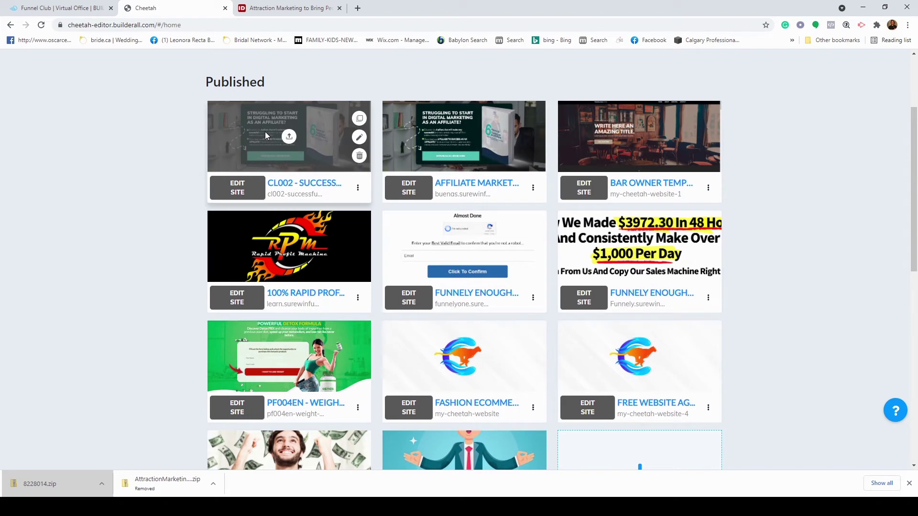
left_click(237, 191)
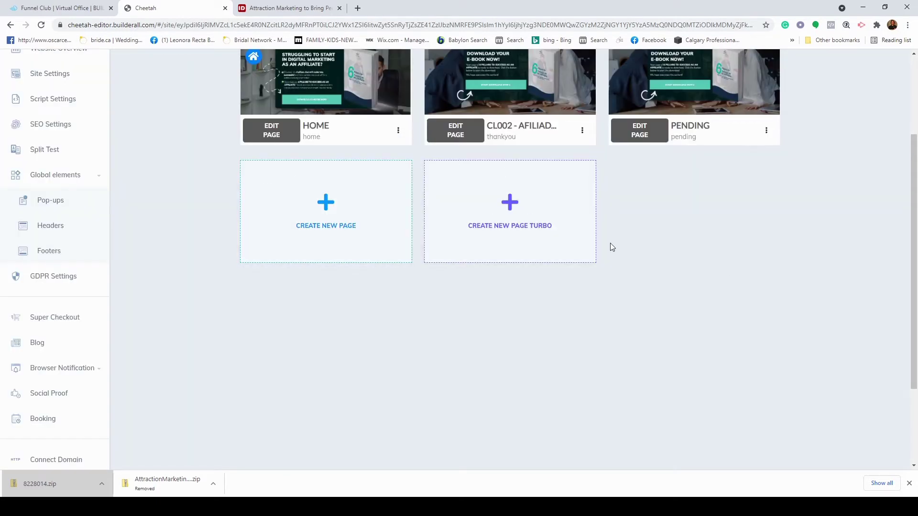
scroll(767, 268, "up", 3)
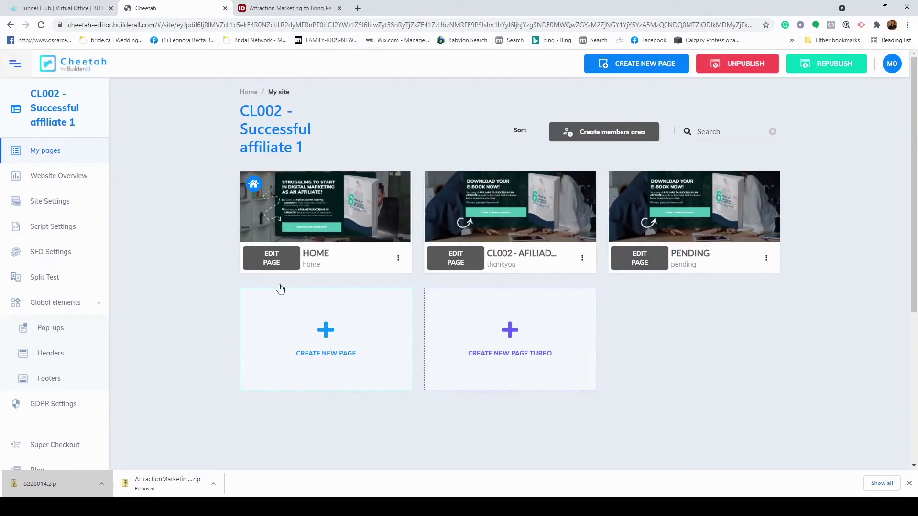
mouse_move(290, 201)
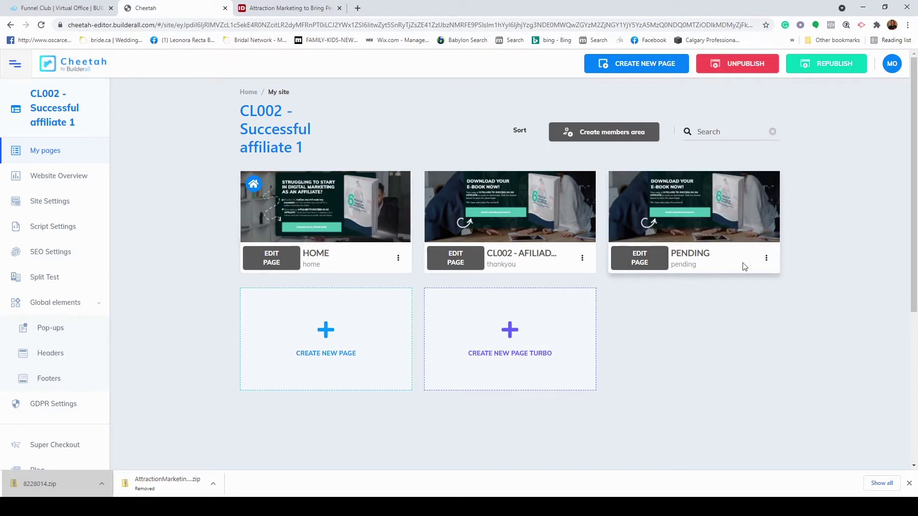
mouse_move(683, 232)
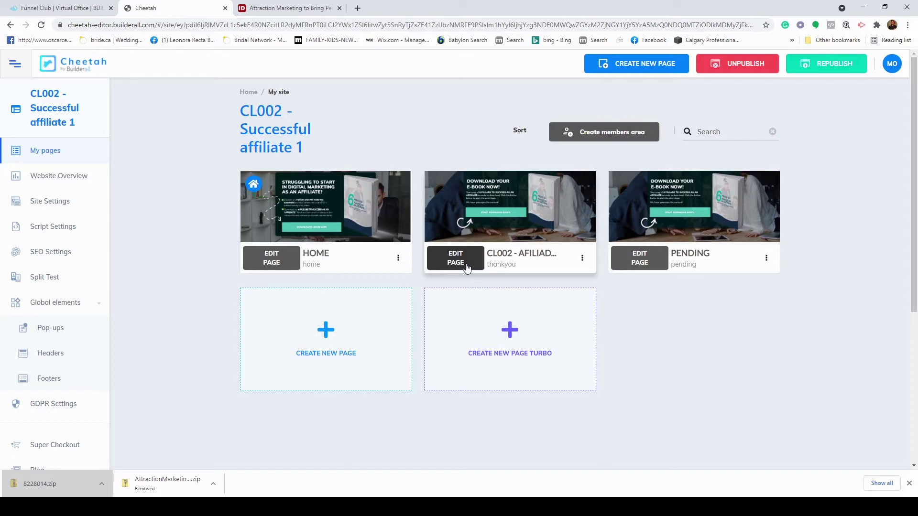
left_click(271, 263)
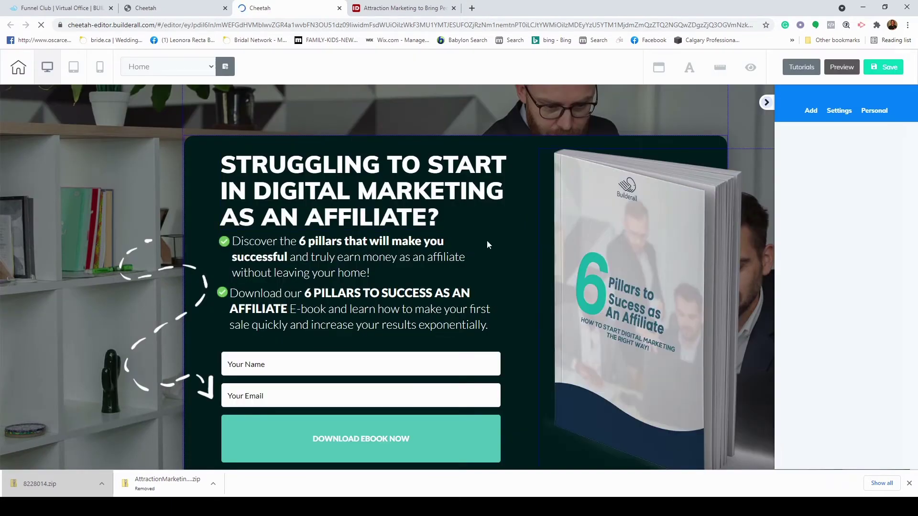
left_click(400, 178)
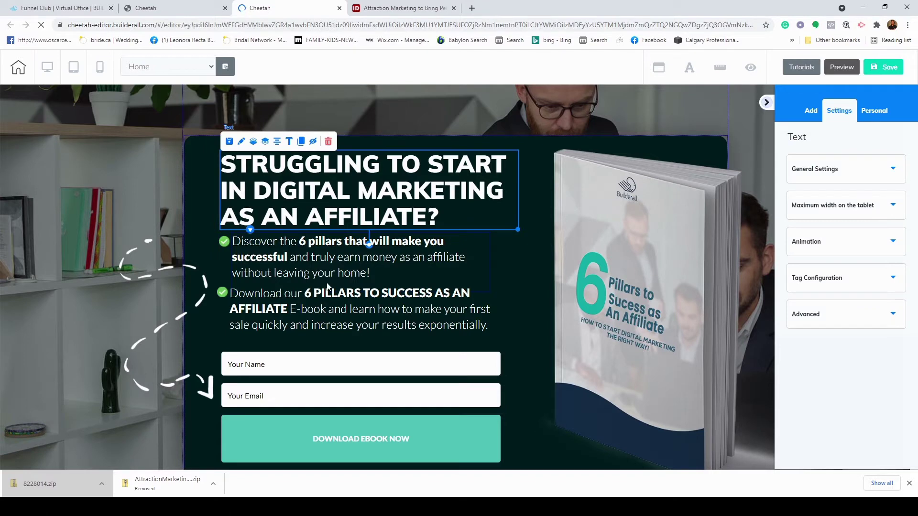
- Delete the "Discover the 6 pillars" bullet text and its green check mark image from the Home page
left_click(301, 267)
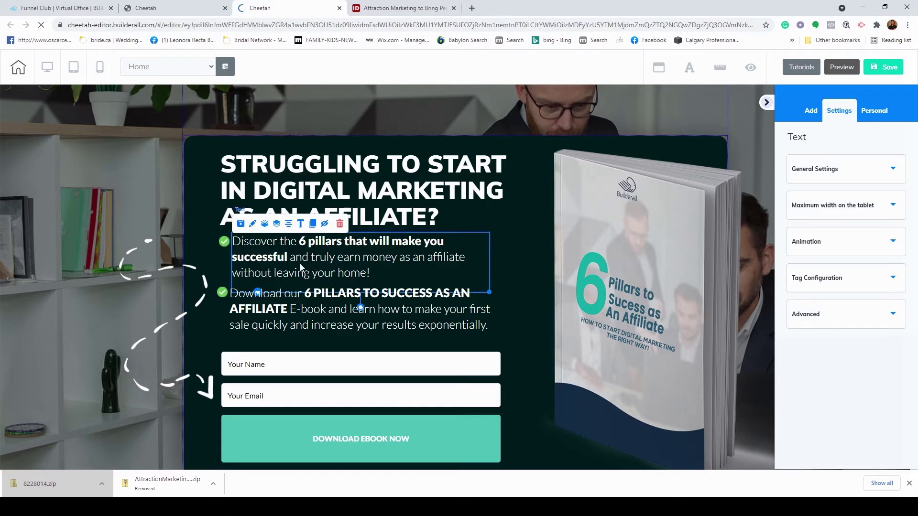
left_click(341, 226)
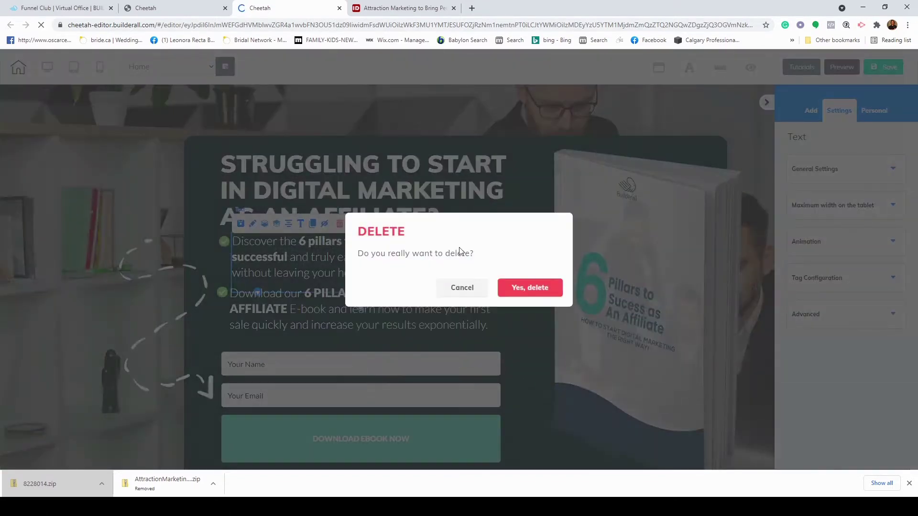
left_click(526, 290)
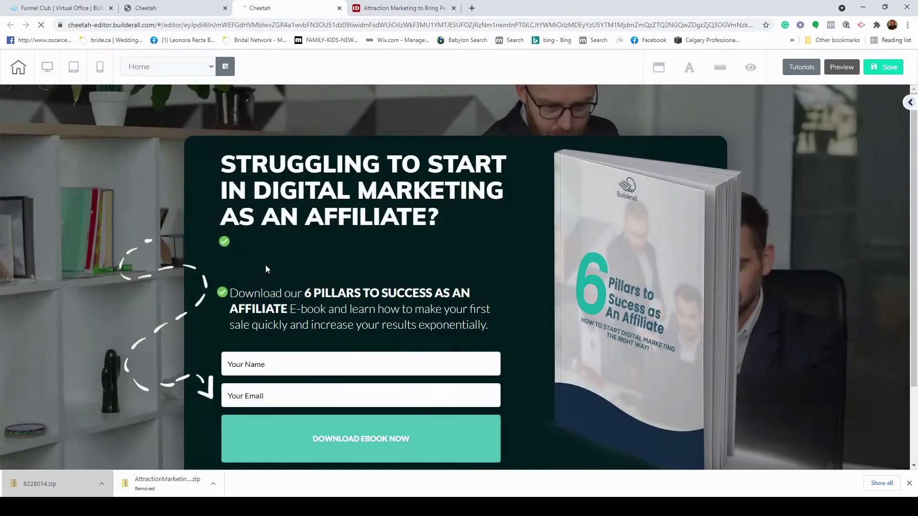
left_click(224, 242)
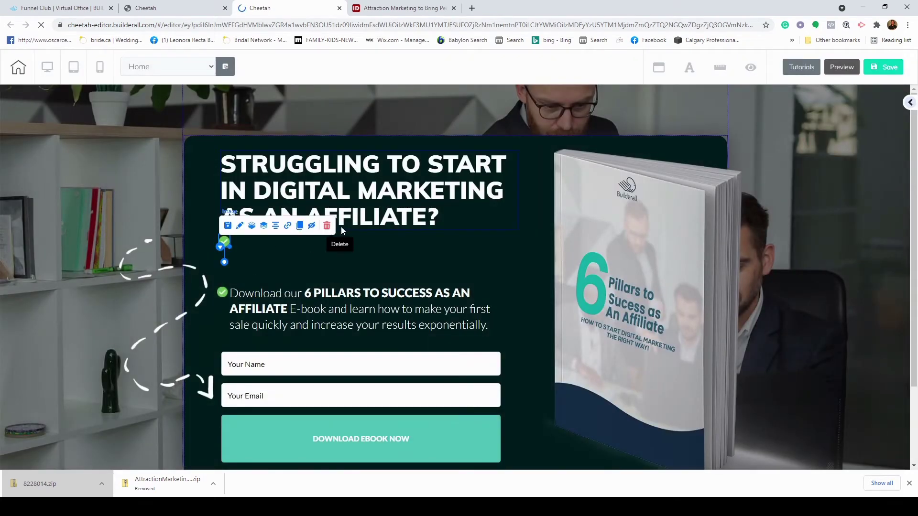
left_click(327, 227)
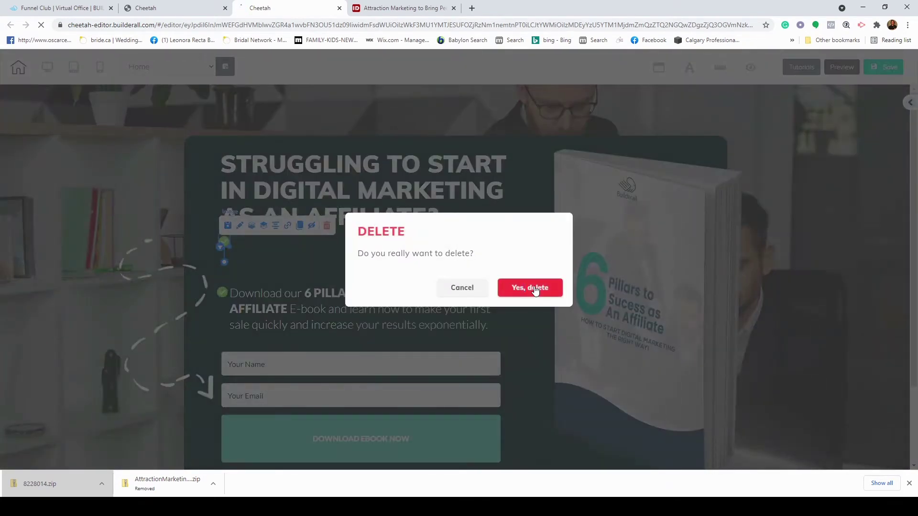
left_click(535, 290)
- Delete the "Download our 6 PILLARS TO SUCCESS AS AN AFFILIATE" text and its green check mark image, and dismiss the notification
left_click(485, 287)
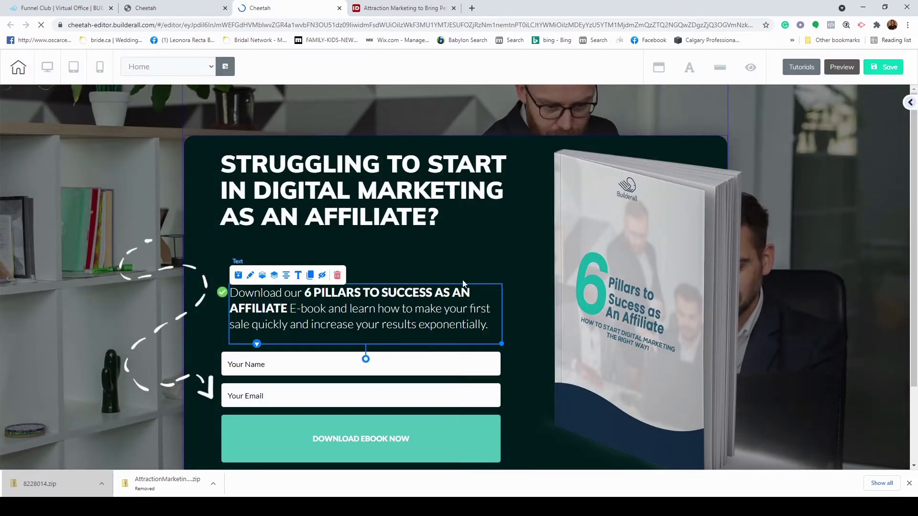
left_click(337, 275)
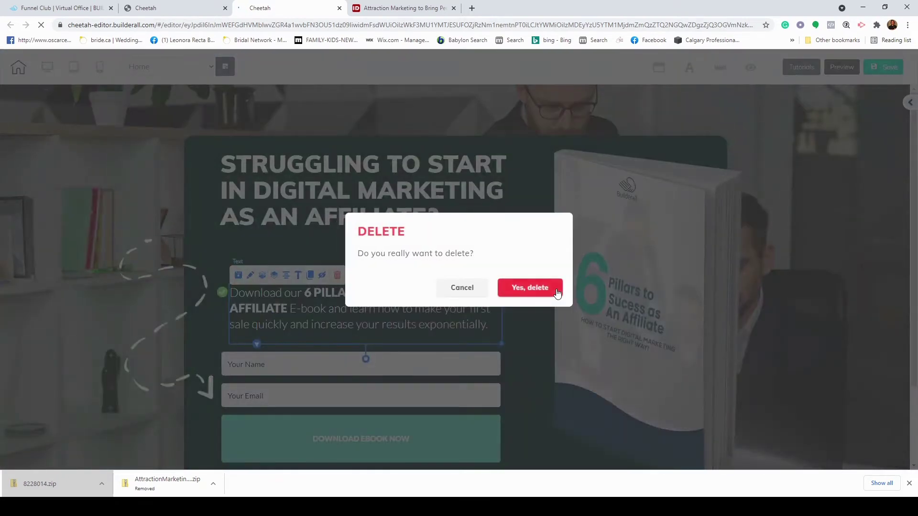
left_click(557, 293)
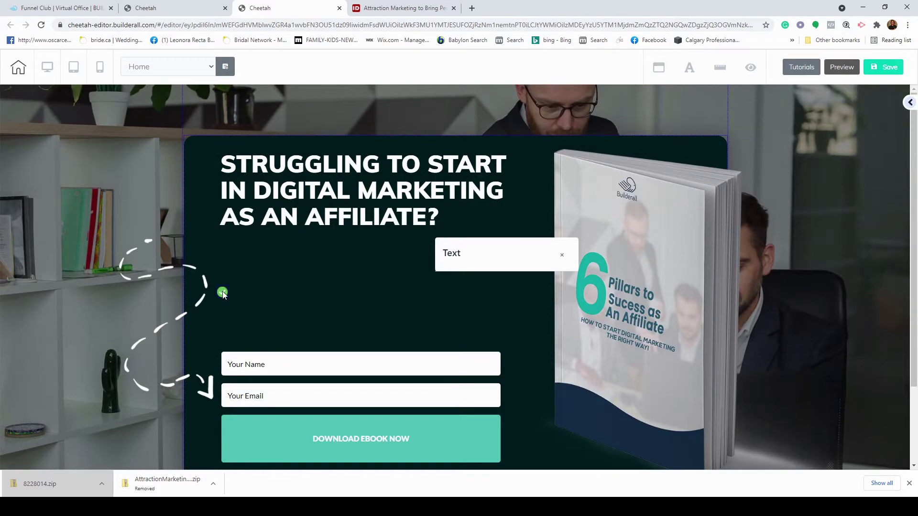
left_click(223, 292)
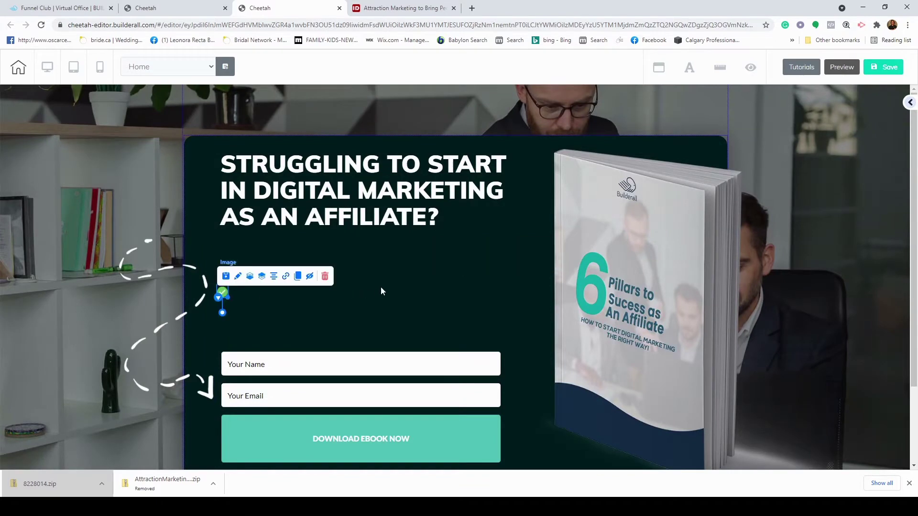
left_click(326, 276)
left_click(529, 288)
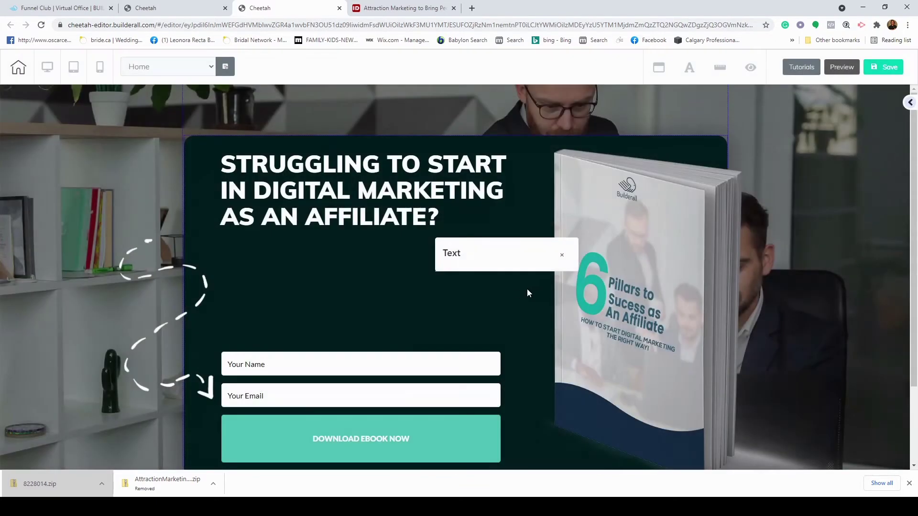
left_click(562, 256)
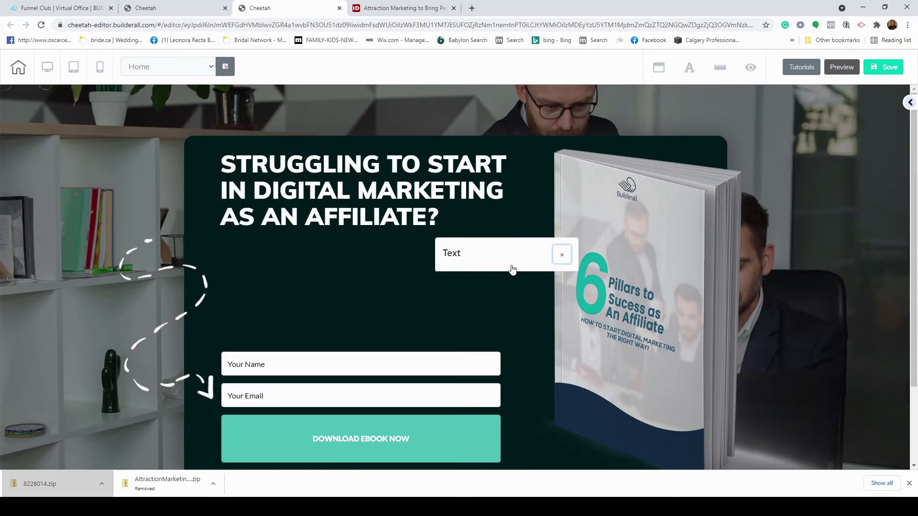
- Move the headline down and replace its wording with the attraction marketing description highlighted on the eBook's IDplr product page
left_click_drag(348, 192, 348, 231)
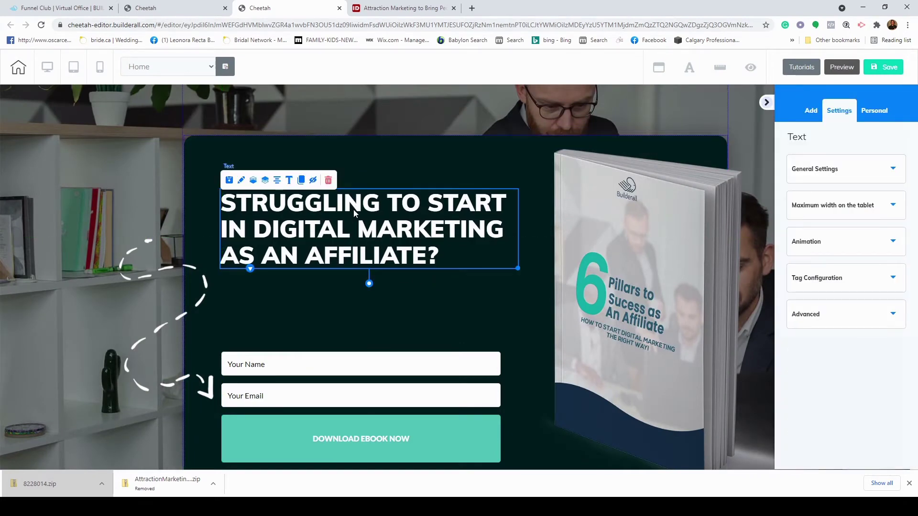
left_click(407, 9)
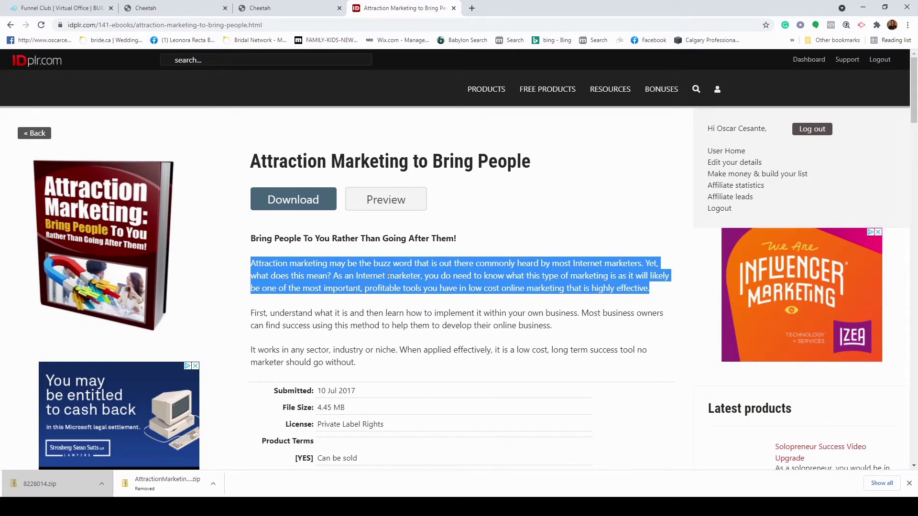
left_click(286, 8)
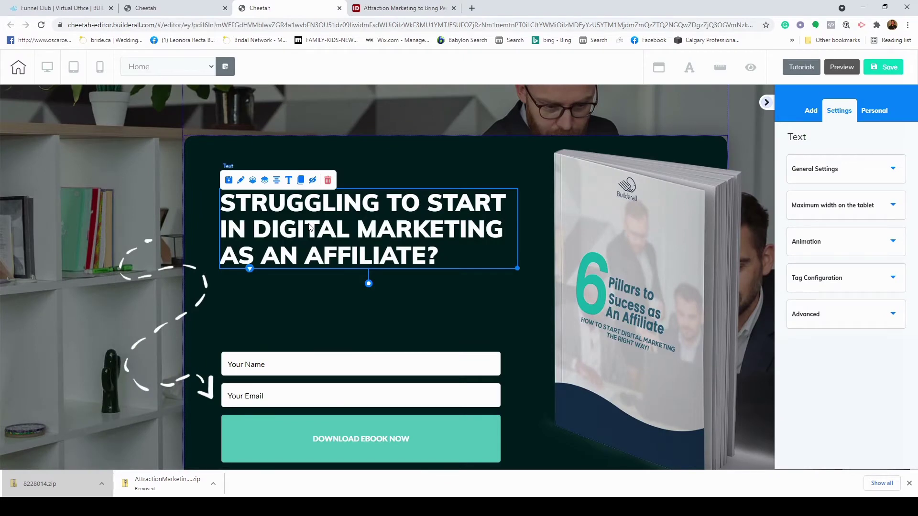
double_click(431, 224)
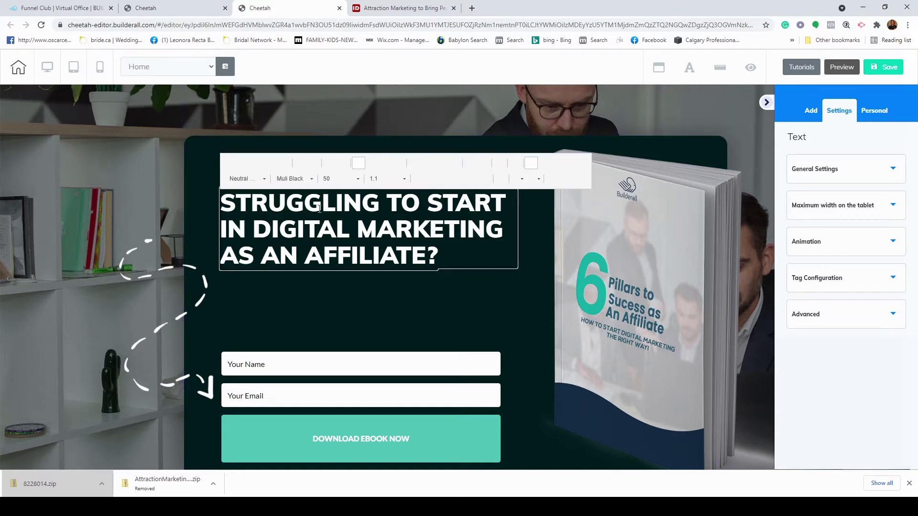
left_click_drag(236, 200, 454, 263)
key("BackSpace")
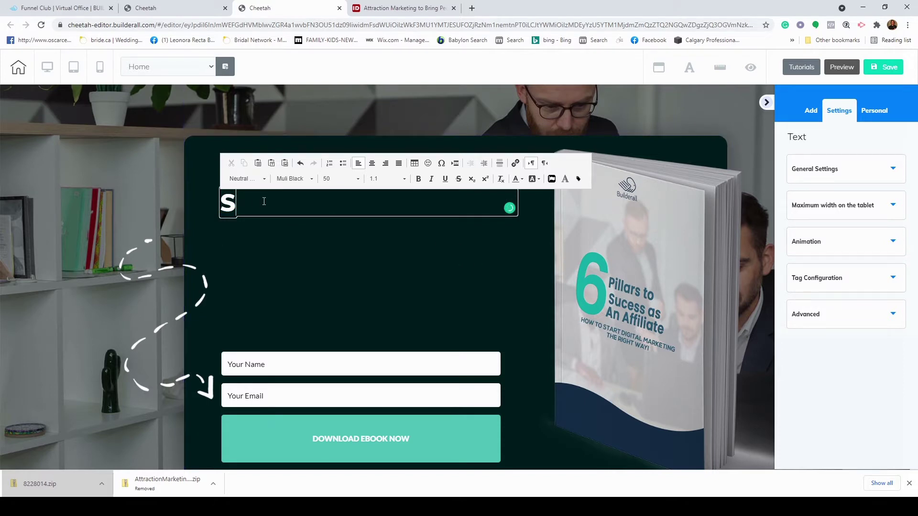
key("ctrl+plus")
key("ctrl+v")
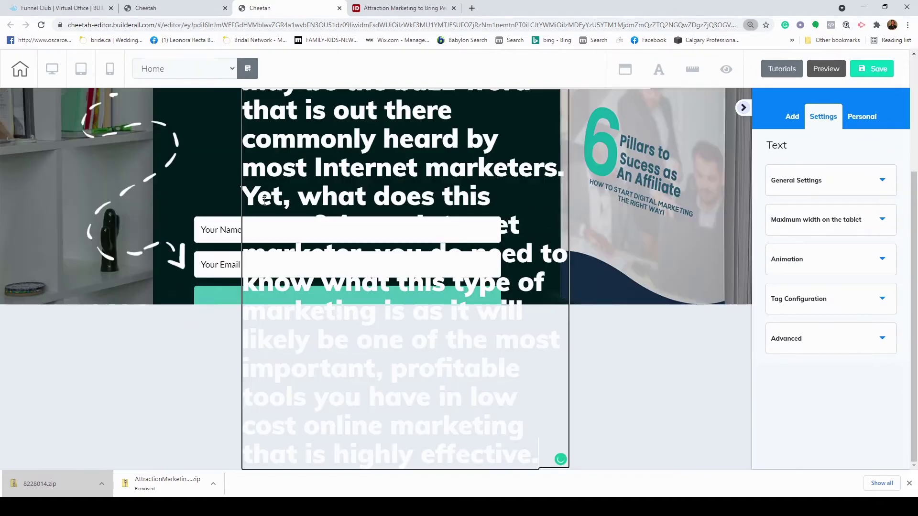
- Set the font size of the pasted attraction marketing paragraph to 25
scroll(369, 180, "up", 3)
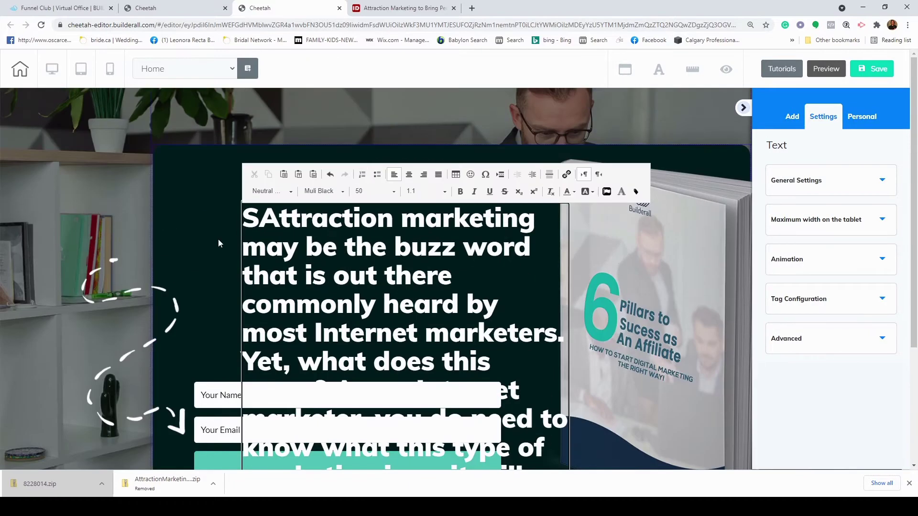
mouse_move(263, 217)
left_click_drag(244, 215, 516, 457)
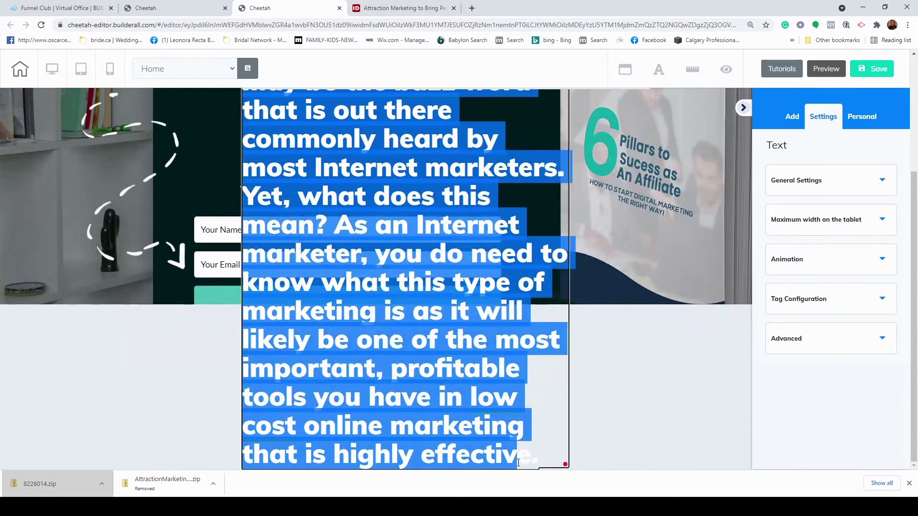
scroll(374, 144, "up", 3)
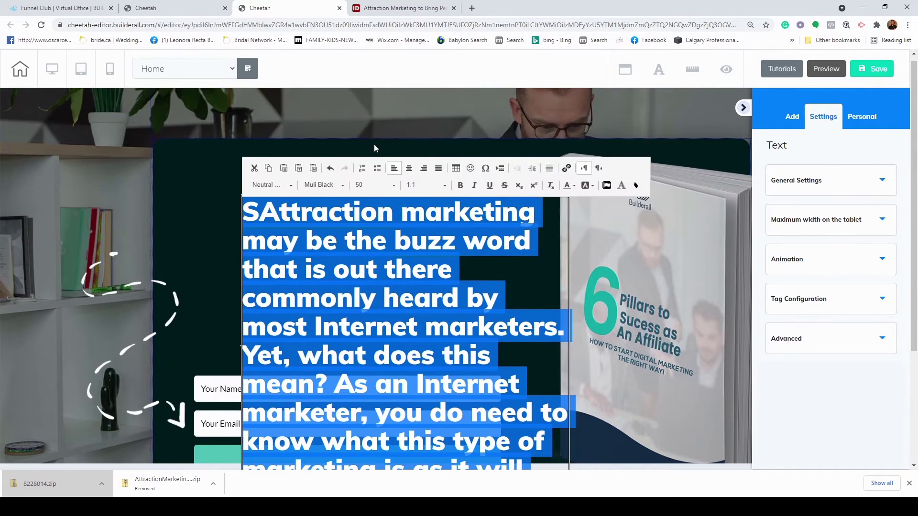
left_click(393, 186)
scroll(386, 223, "up", 5)
scroll(378, 229, "up", 6)
scroll(377, 237, "up", 3)
scroll(371, 251, "down", 2)
left_click(372, 249)
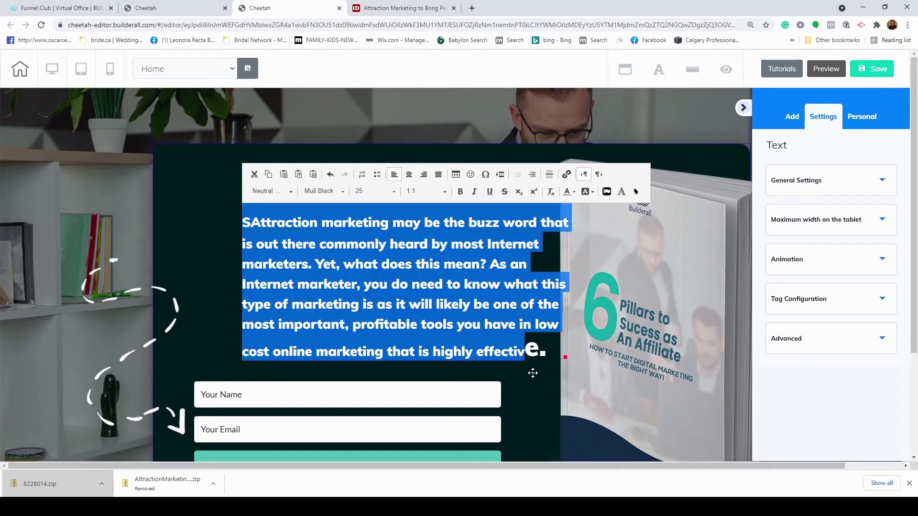
left_click(531, 368)
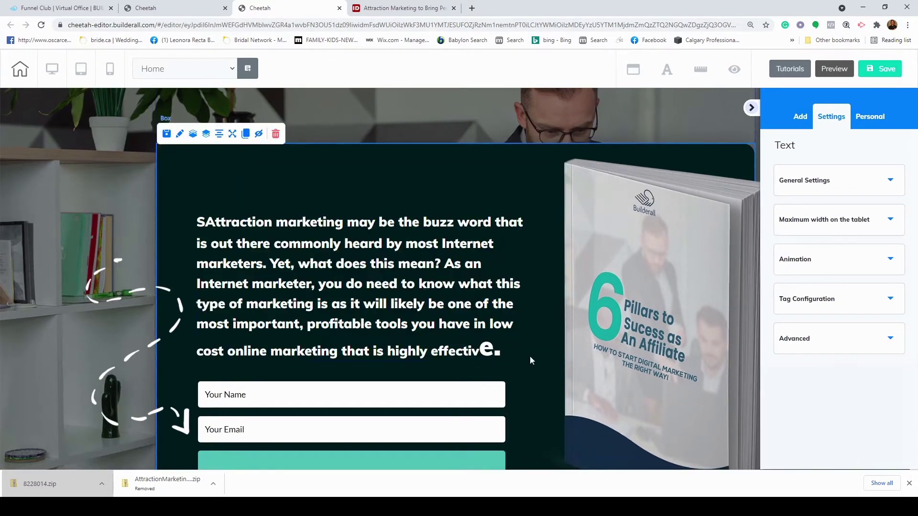
- Shrink the oversized final "e" of "effective" to size 25 and remove the stray "S" before "Attraction"
left_click(497, 355)
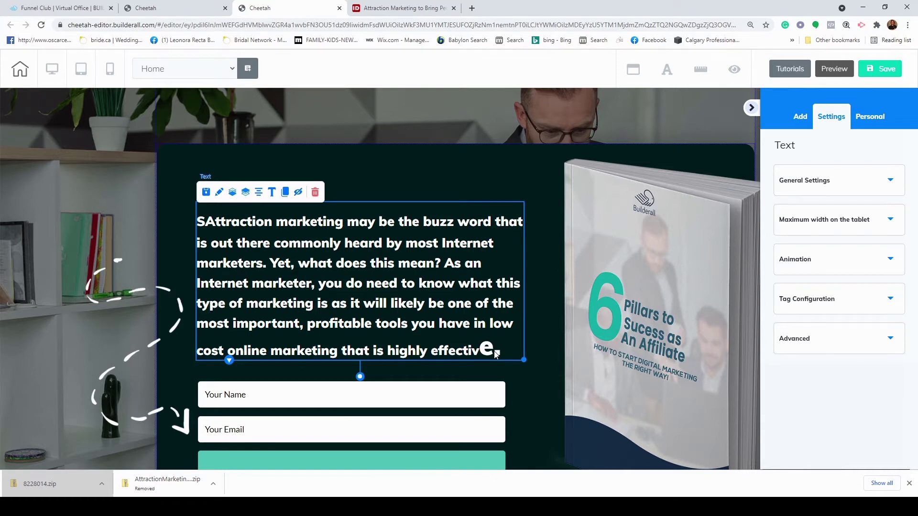
double_click(497, 353)
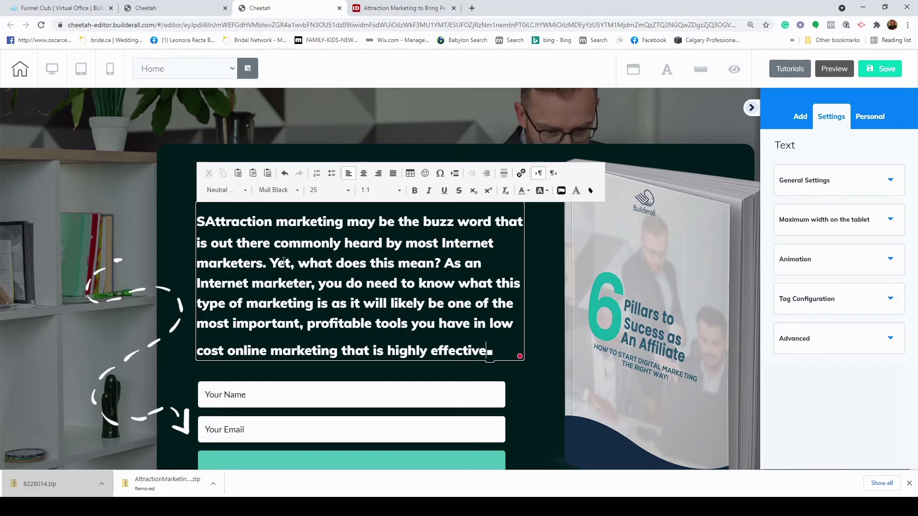
mouse_move(210, 222)
left_click(203, 222)
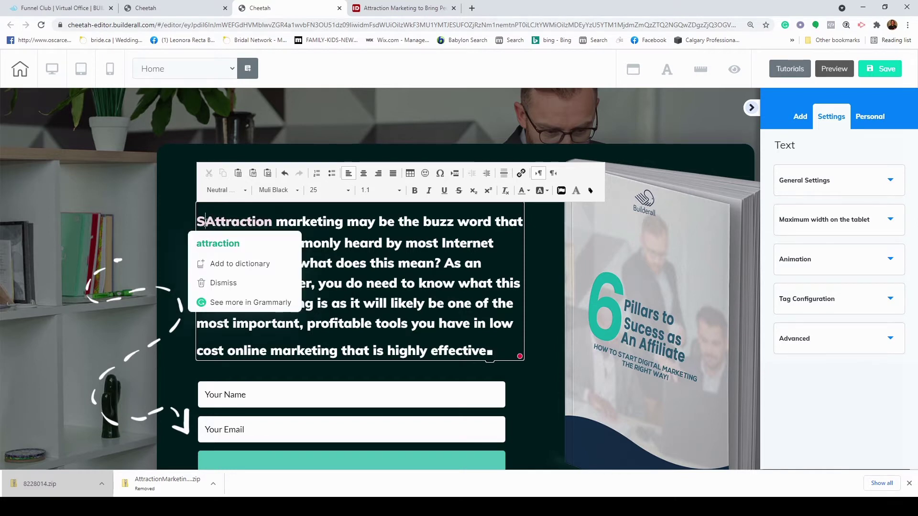
key("BackSpace")
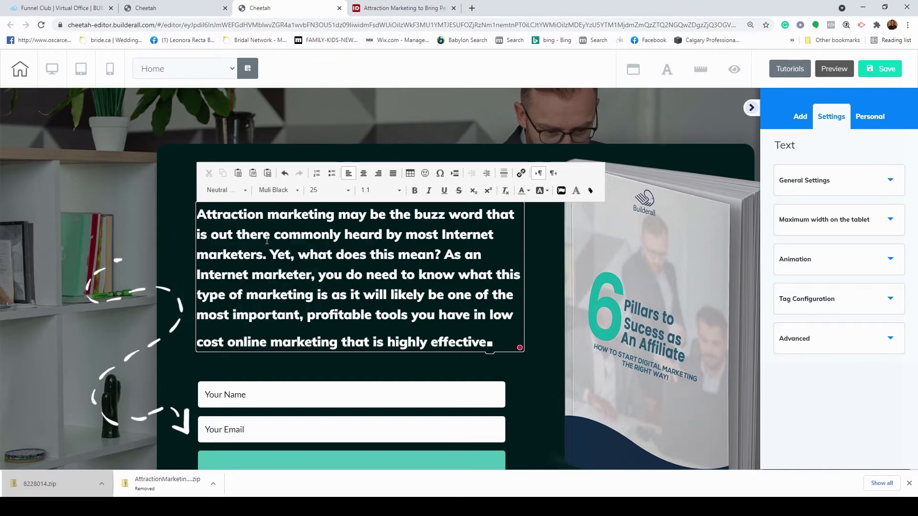
left_click(539, 317)
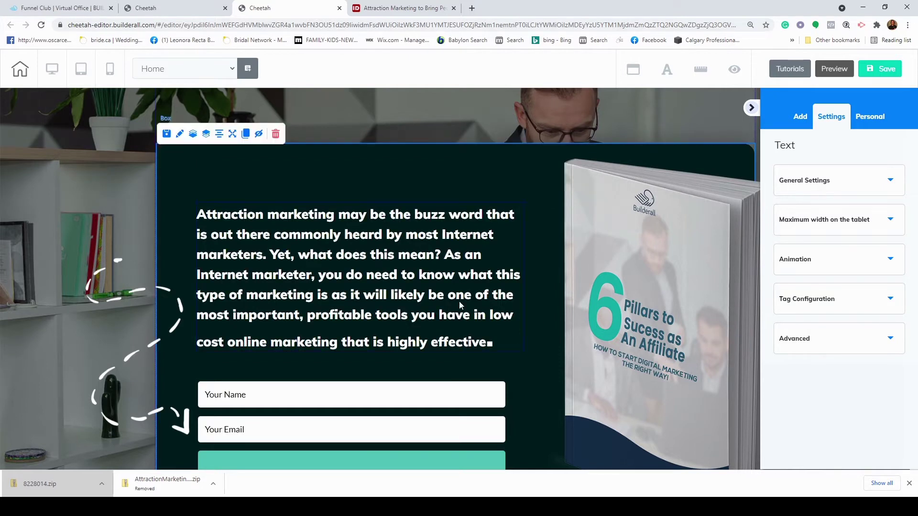
- Shift the paragraph slightly upward and place the MailingBoss form closer beneath it
left_click_drag(422, 273, 467, 215)
scroll(478, 335, "down", 3)
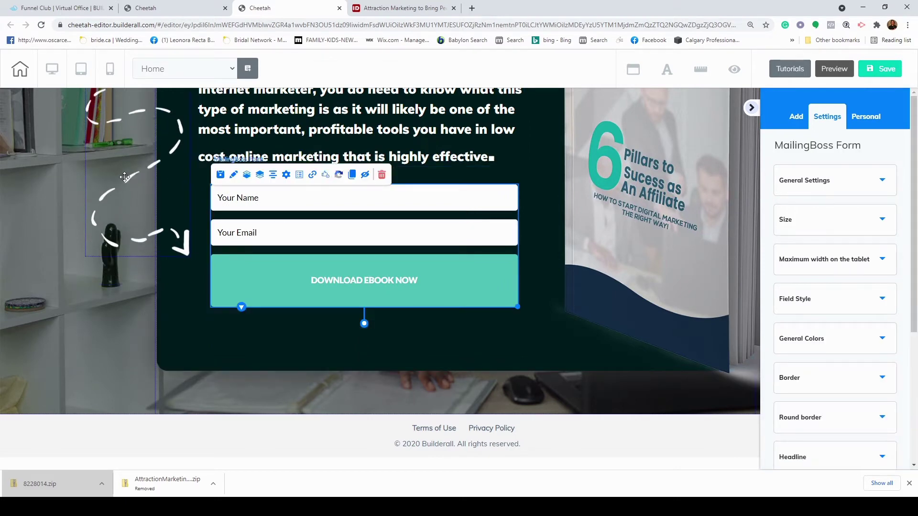
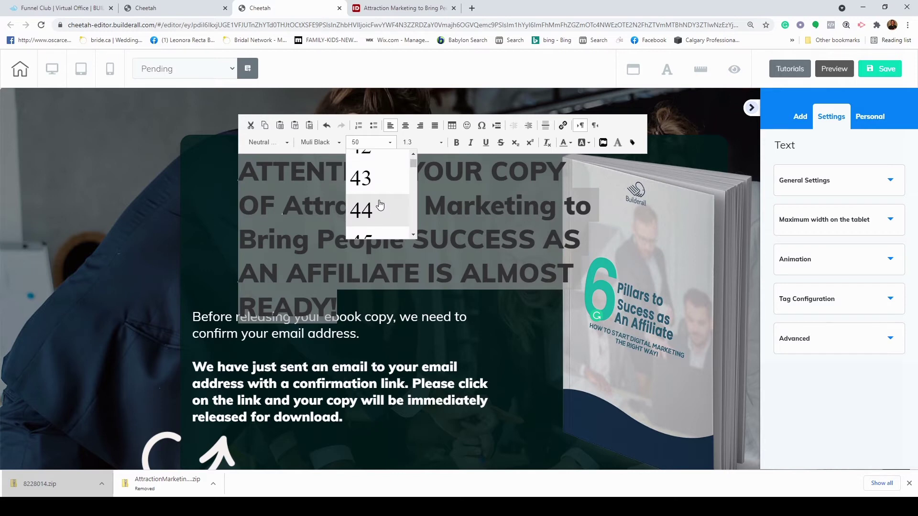
- Set the font size of the "ATTENTION! YOUR COPY OF Attraction Marketing to Bring People" headline on the Pending page to 35
scroll(373, 216, "up", 3)
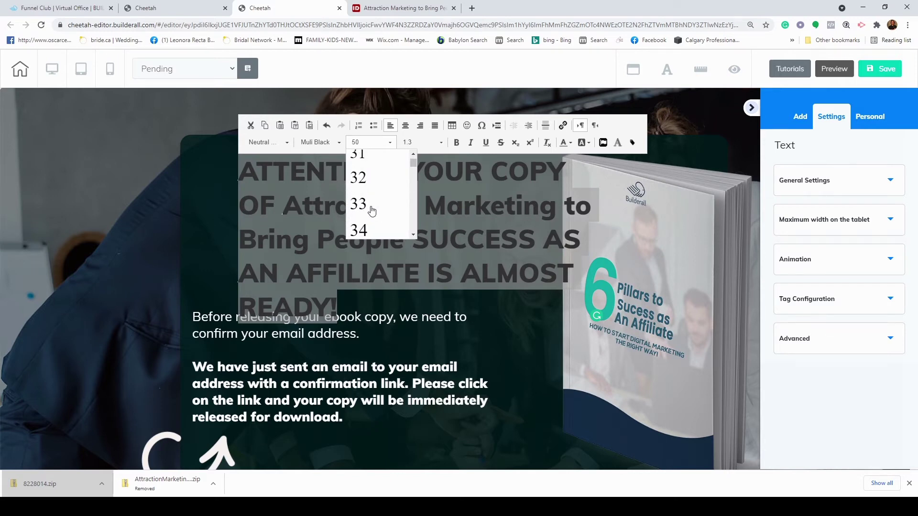
scroll(373, 211, "down", 3)
scroll(381, 192, "up", 2)
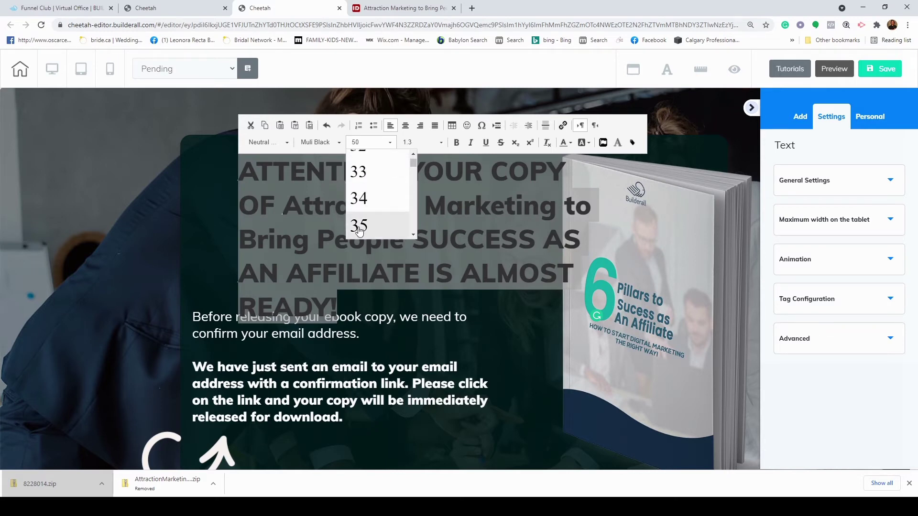
left_click(360, 224)
left_click(394, 261)
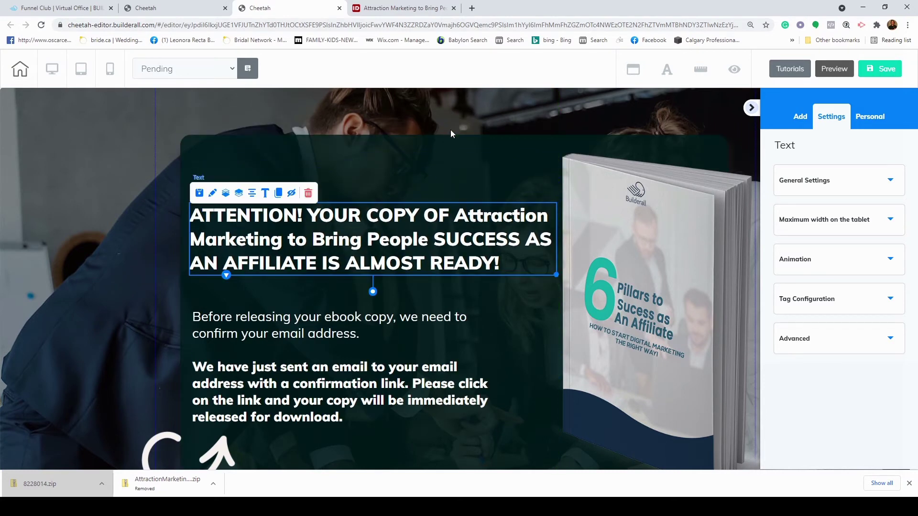
- Move the email confirmation text and the curved arrow image slightly up and to the right inside the dark box
left_click(406, 238)
scroll(450, 142, "down", 3)
left_click_drag(439, 187, 460, 173)
left_click_drag(226, 297, 240, 290)
left_click(499, 278)
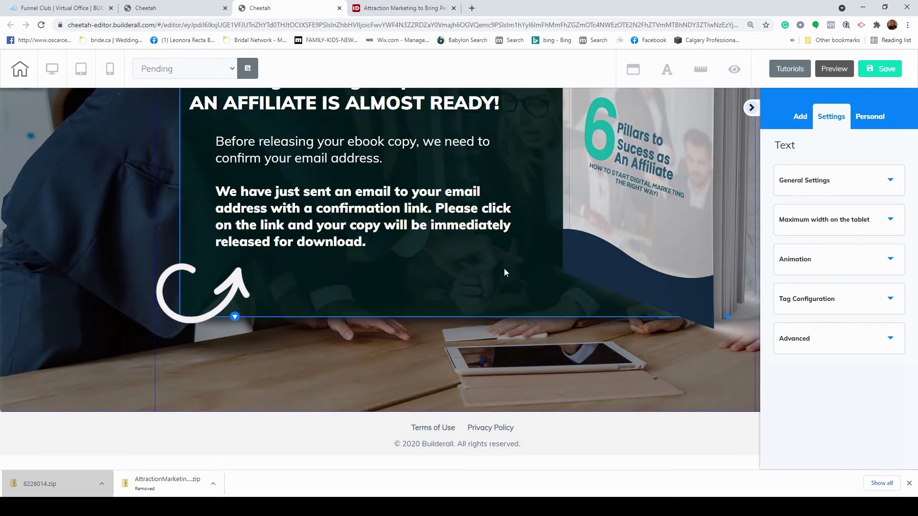
- Replace the "6 Pillars" book image on the Pending page with the "Attraction Marketing: Bring People To You" cover image
scroll(503, 263, "up", 3)
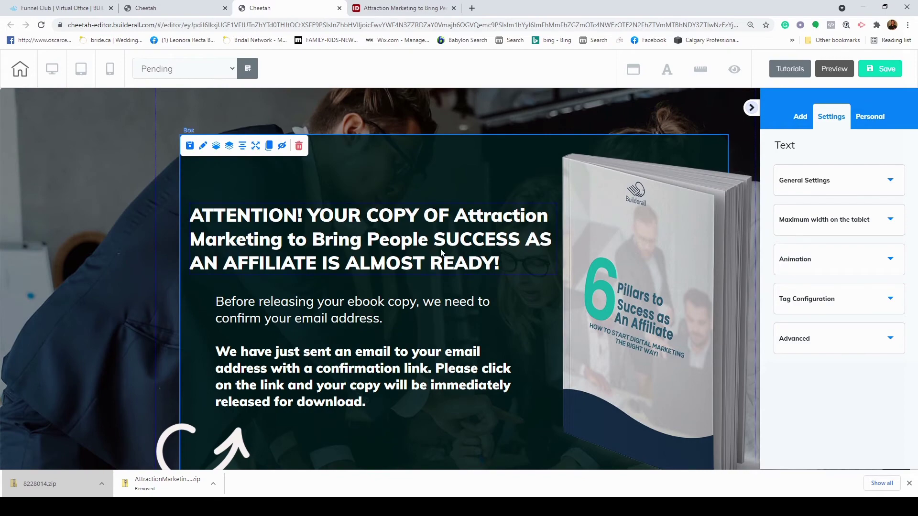
left_click(649, 219)
scroll(645, 213, "down", 3)
scroll(646, 204, "up", 3)
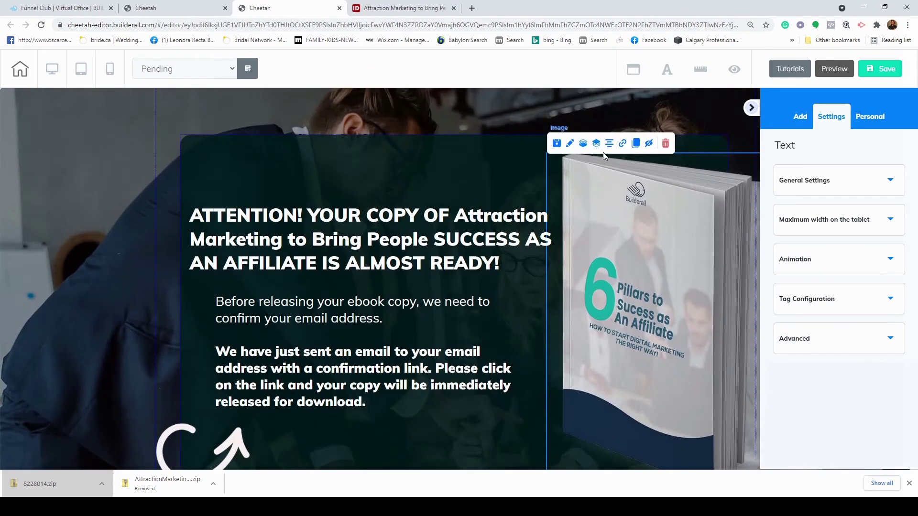
left_click(572, 150)
left_click(787, 181)
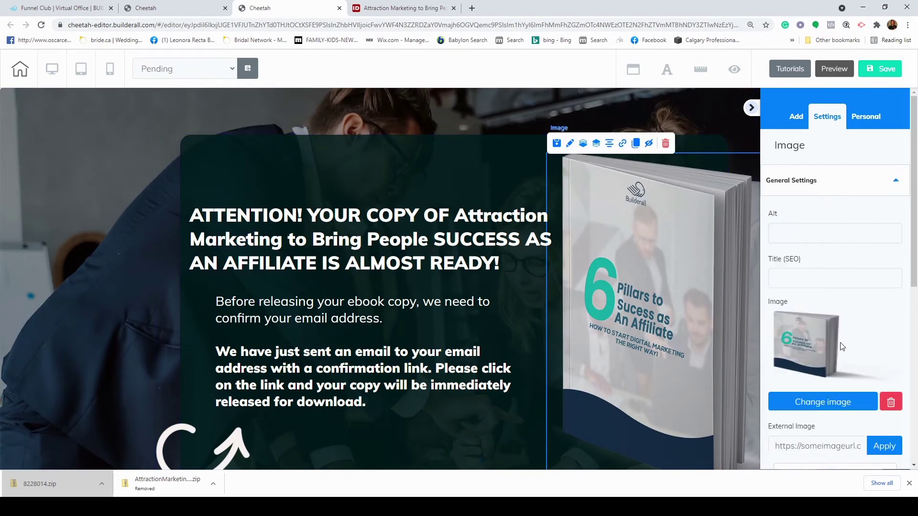
left_click(838, 410)
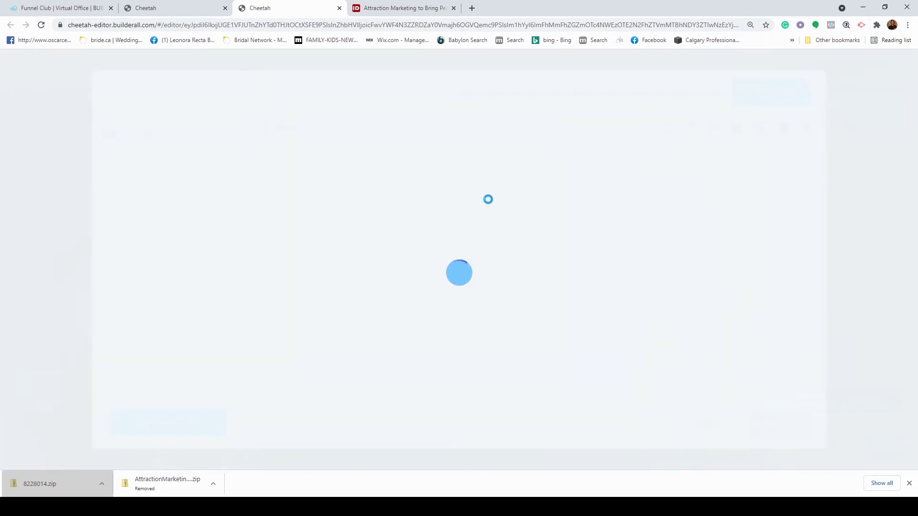
left_click(335, 201)
left_click(798, 429)
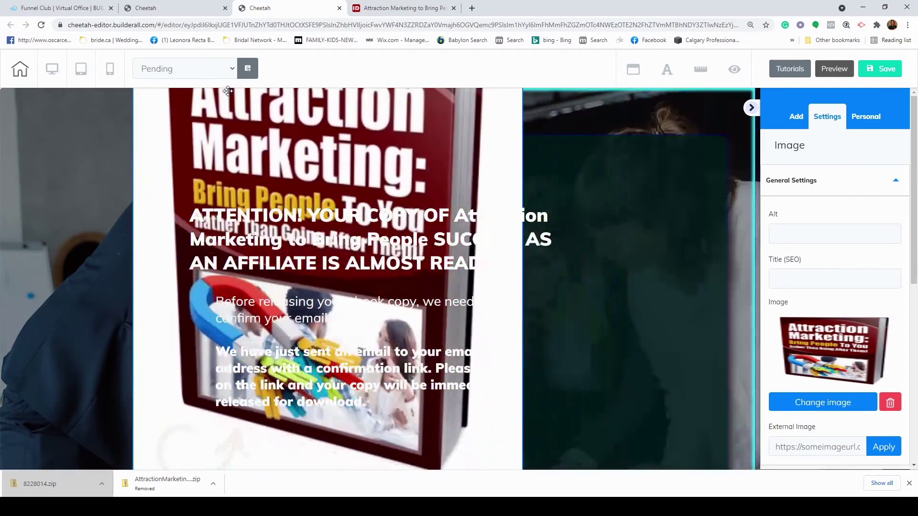
- Shrink the new Attraction Marketing cover image and position it inside the dark box, beside the headline
scroll(529, 182, "down", 4)
left_click_drag(521, 338, 334, 122)
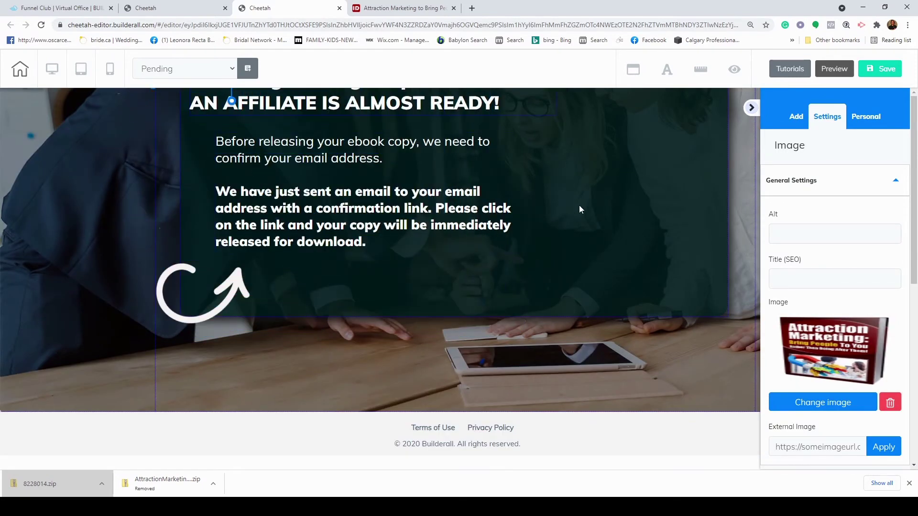
left_click(580, 209)
scroll(580, 227, "up", 3)
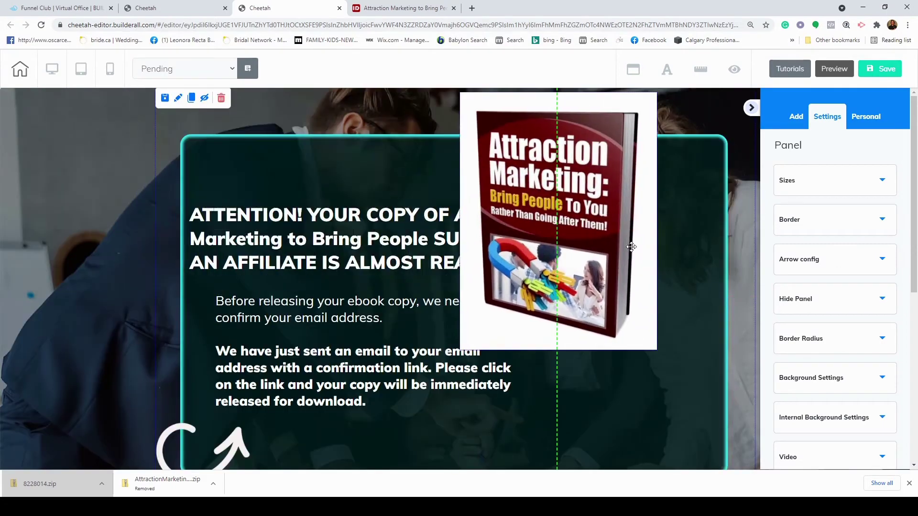
scroll(628, 181, "down", 3)
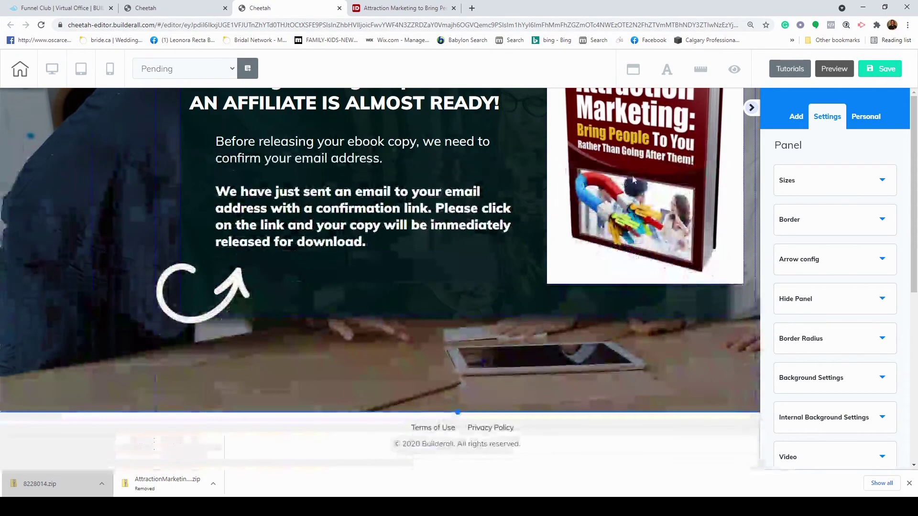
left_click_drag(744, 284, 701, 278)
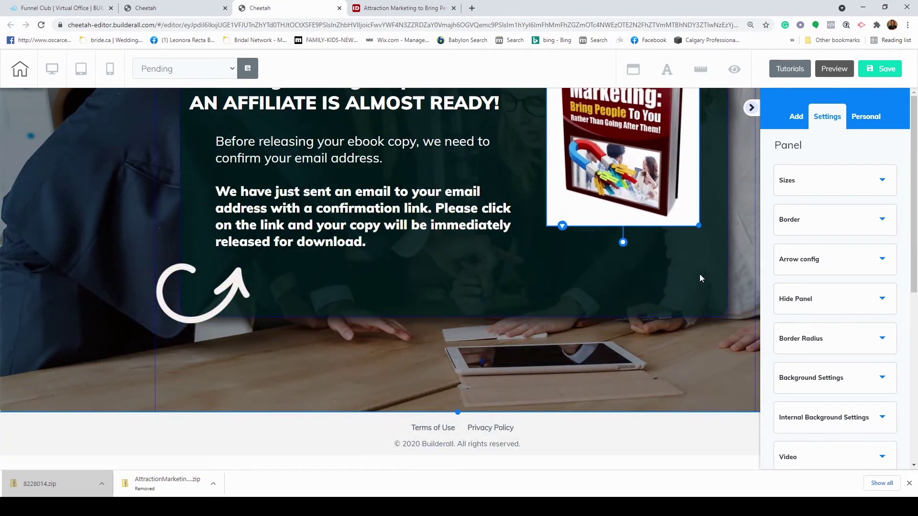
left_click_drag(618, 203, 635, 224)
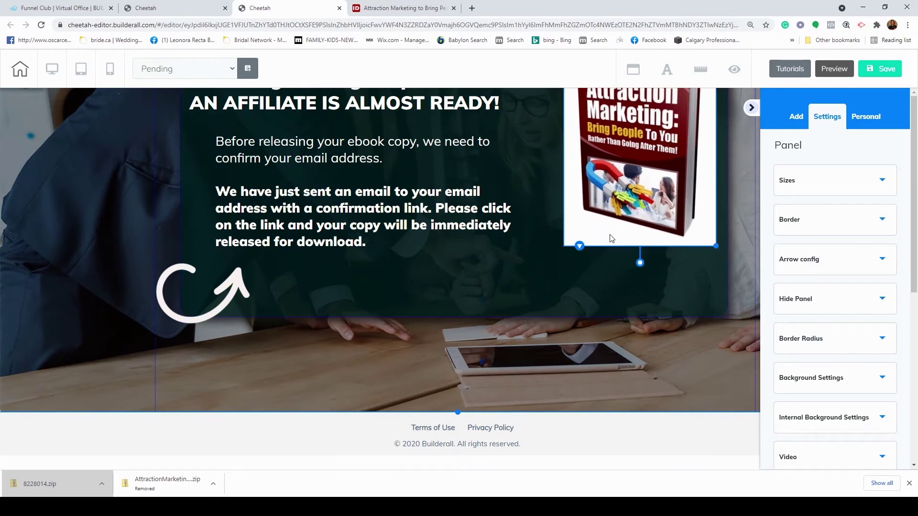
scroll(634, 224, "up", 3)
left_click_drag(642, 263, 638, 234)
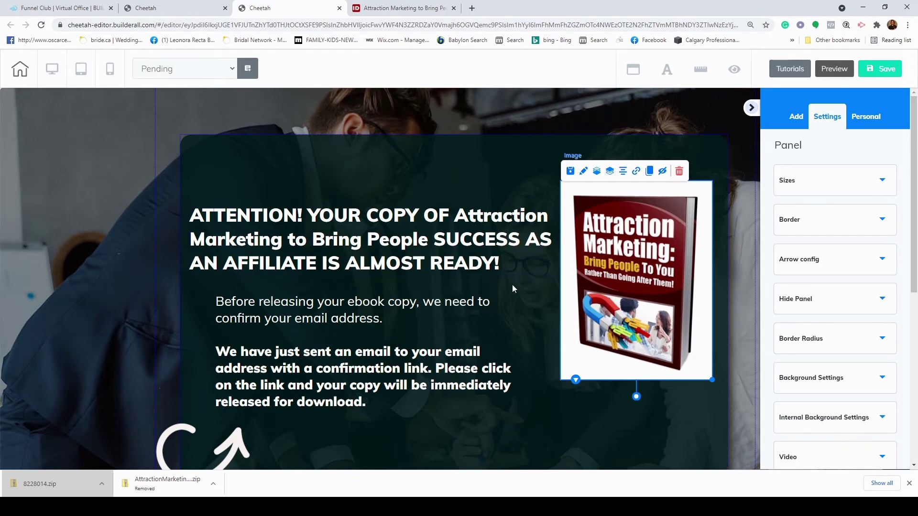
- Save the Pending page and publish the site, repeating the save and publish once more
scroll(513, 285, "down", 3)
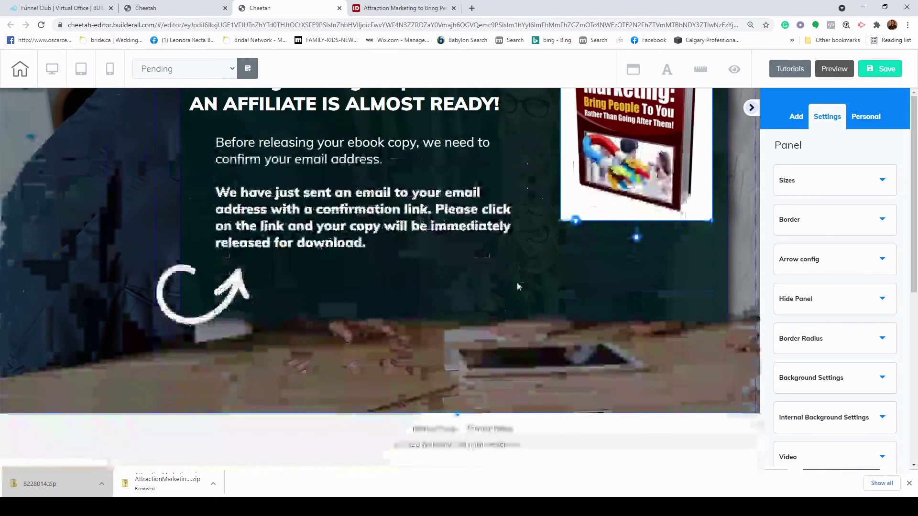
left_click(309, 198)
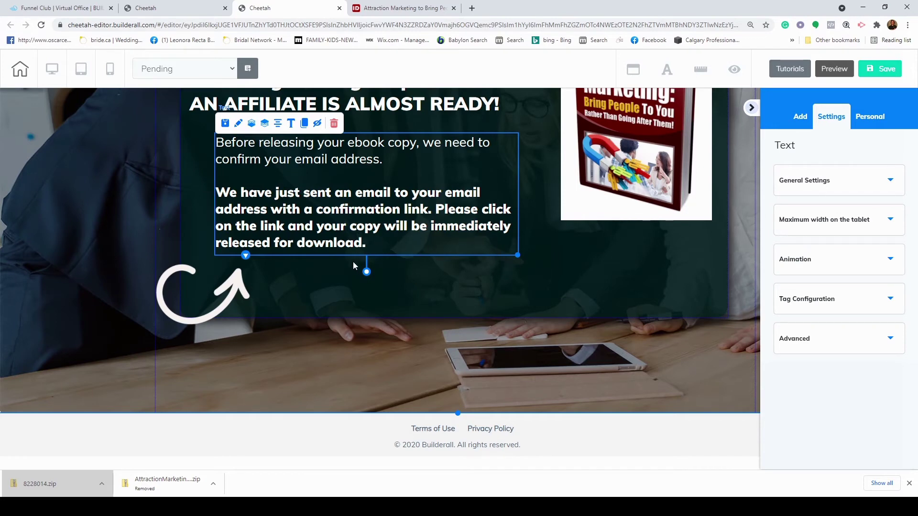
left_click(477, 271)
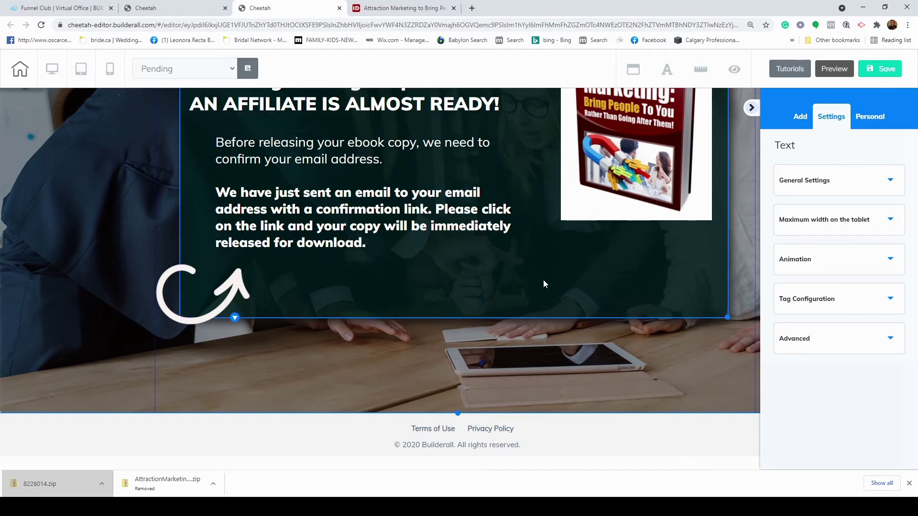
left_click(886, 68)
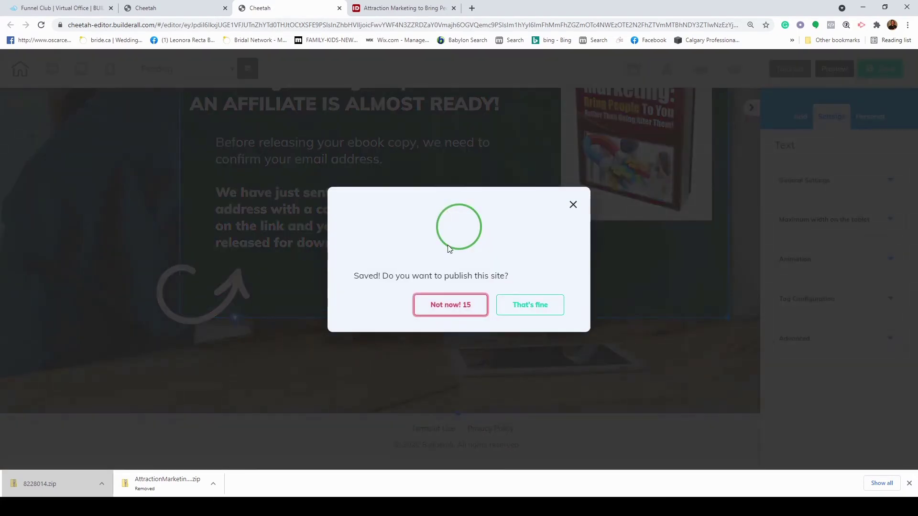
left_click(536, 313)
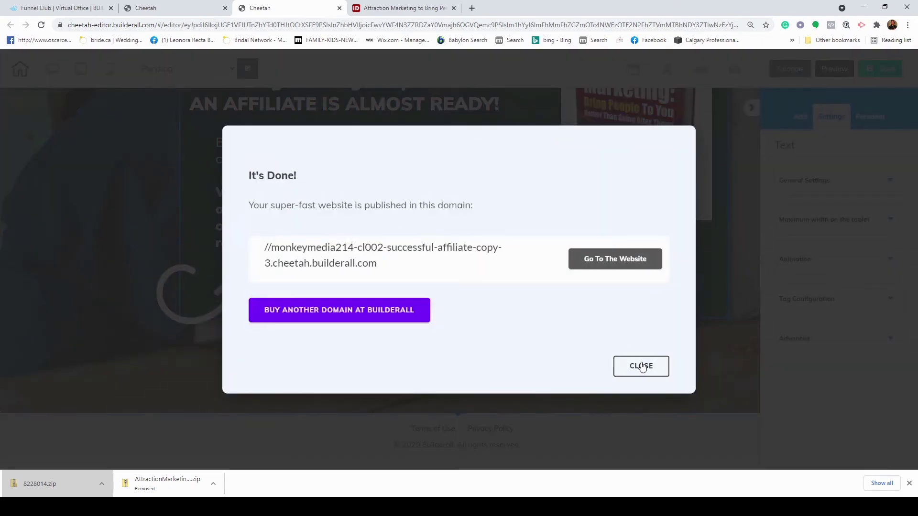
left_click(640, 367)
left_click(888, 69)
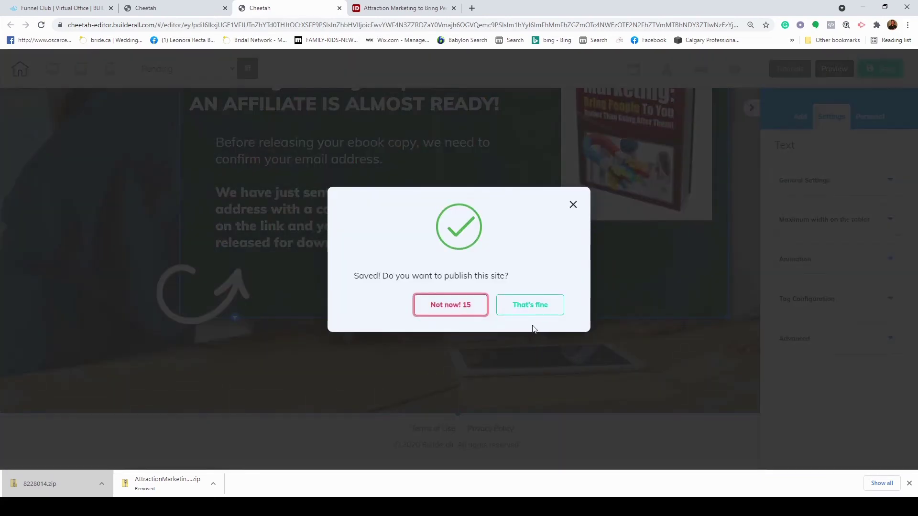
left_click(534, 313)
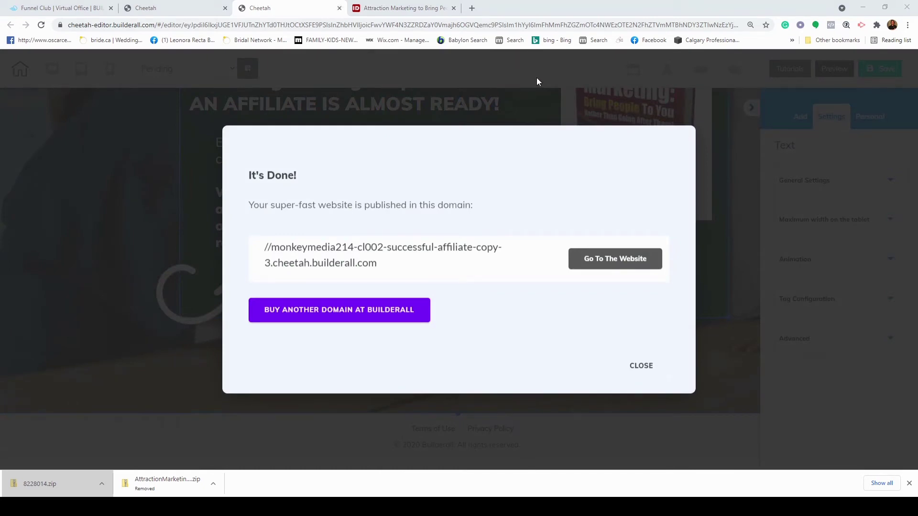
left_click(647, 368)
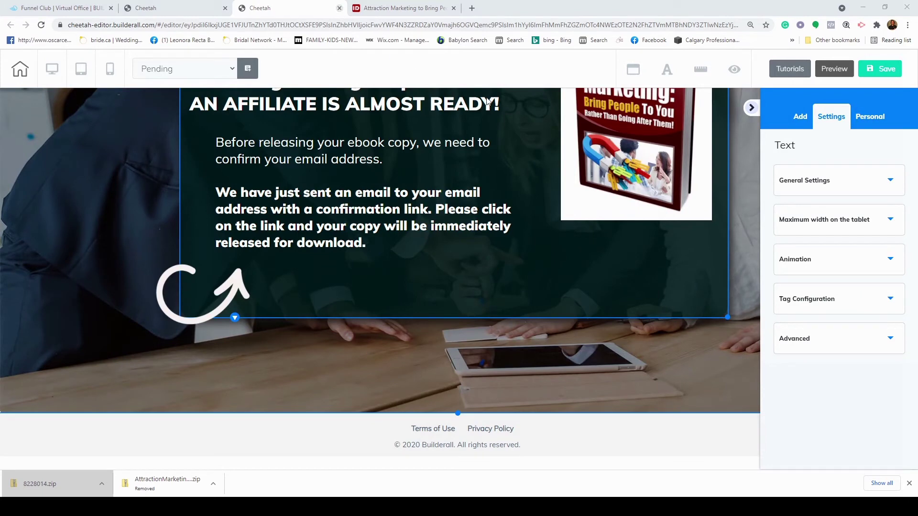
- Close the Pending page's editor and review the layout of its published version from top to footer
left_click(340, 8)
left_click(176, 8)
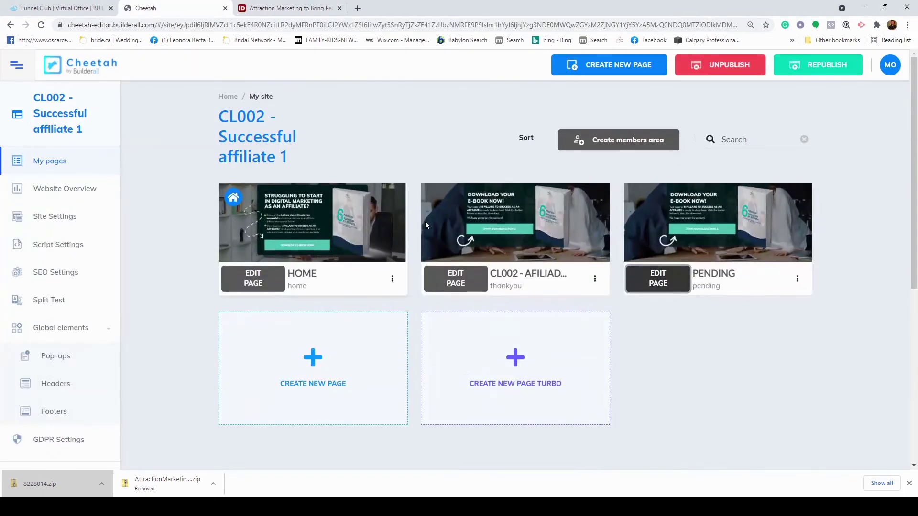
left_click(797, 280)
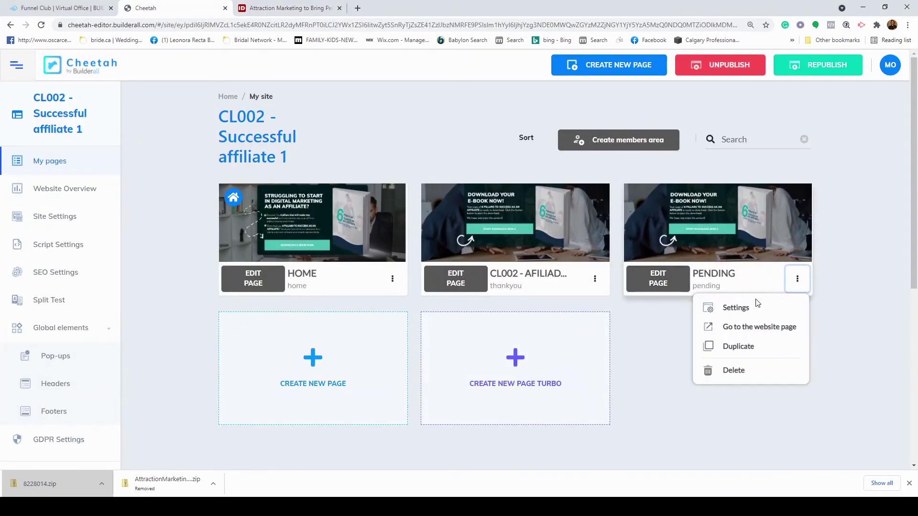
left_click(752, 330)
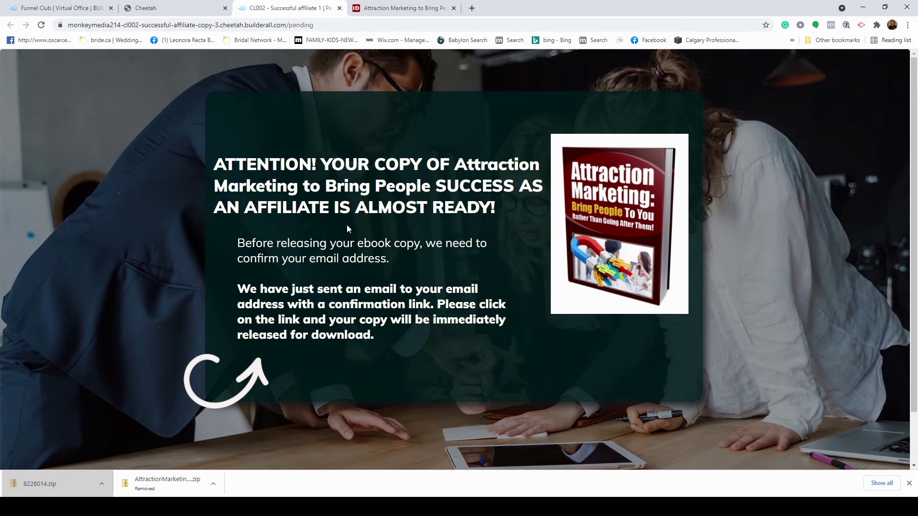
scroll(593, 226, "down", 2)
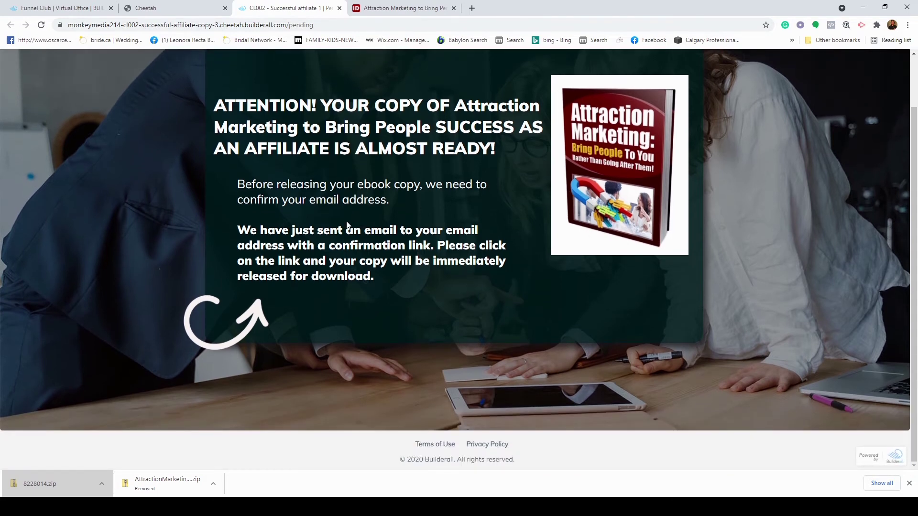
left_click(339, 8)
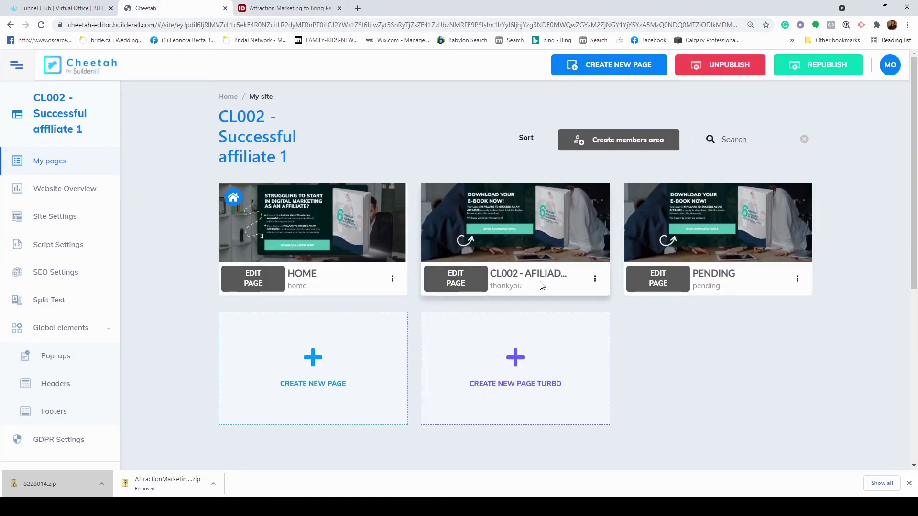
- Open the CL002 thankyou page for editing and check the eBook title on the IDPLR product page
left_click(454, 277)
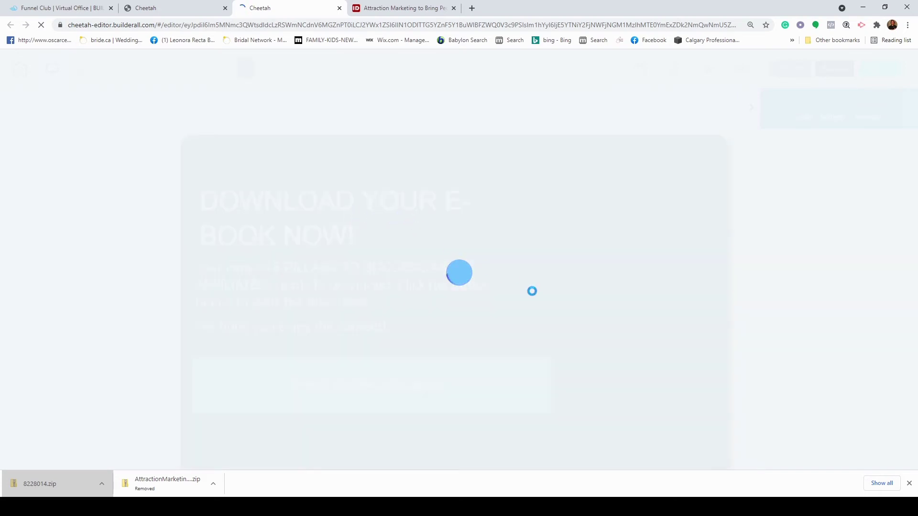
scroll(558, 294, "down", 3)
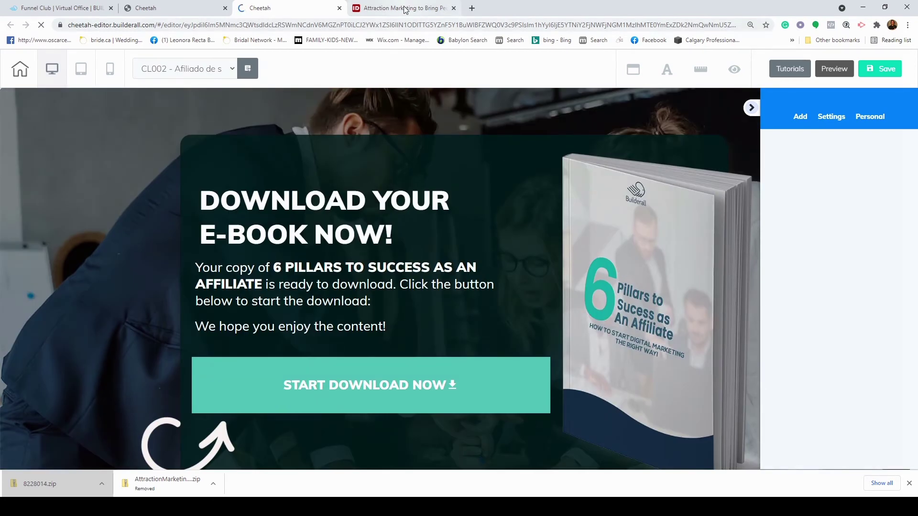
left_click(404, 8)
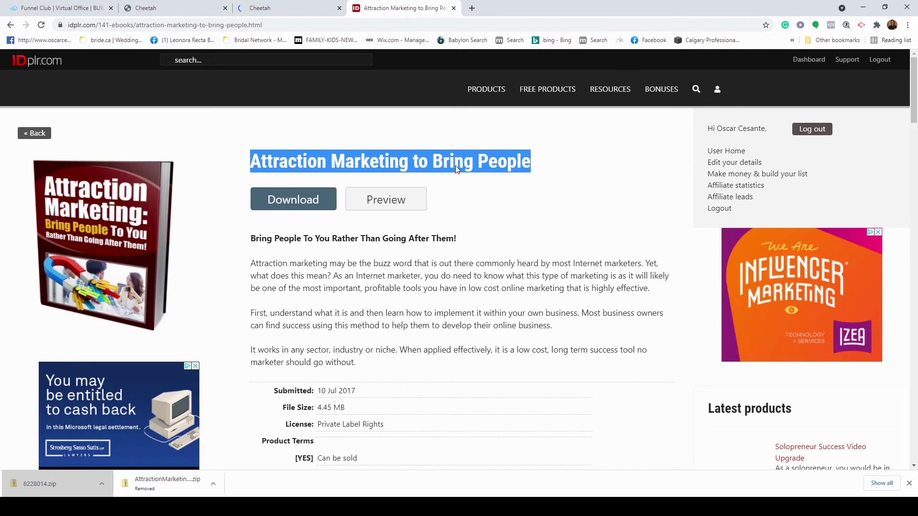
left_click(287, 8)
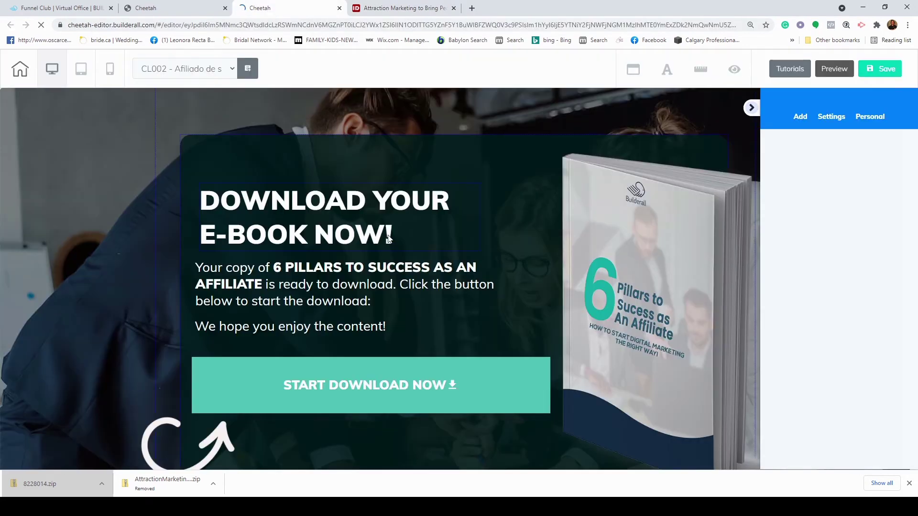
scroll(388, 259, "down", 3)
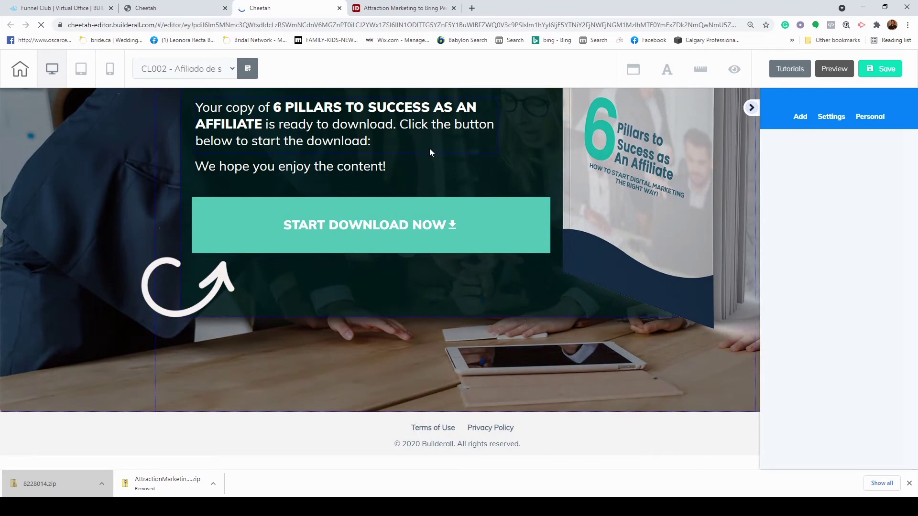
scroll(434, 179, "up", 1)
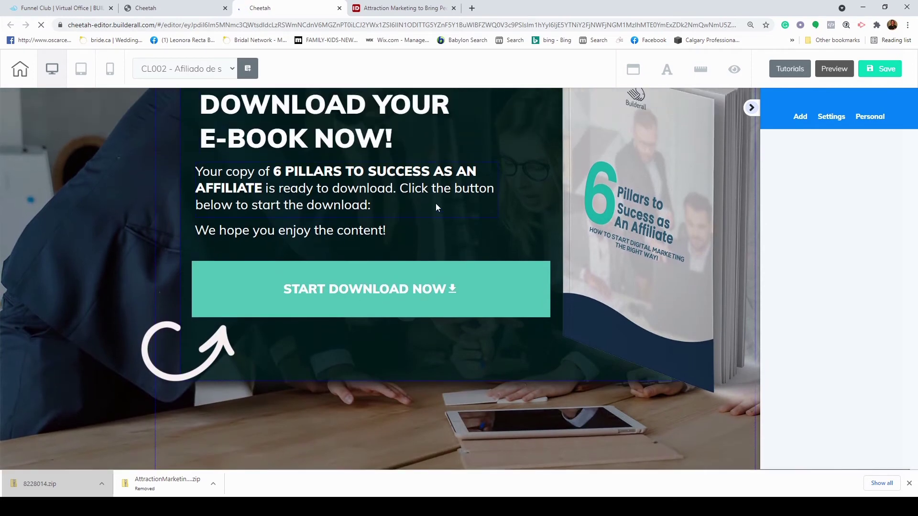
- Replace the old eBook title in the thankyou page's description with "Attraction Marketing to Bring People" and place the text beneath the headline
left_click(410, 177)
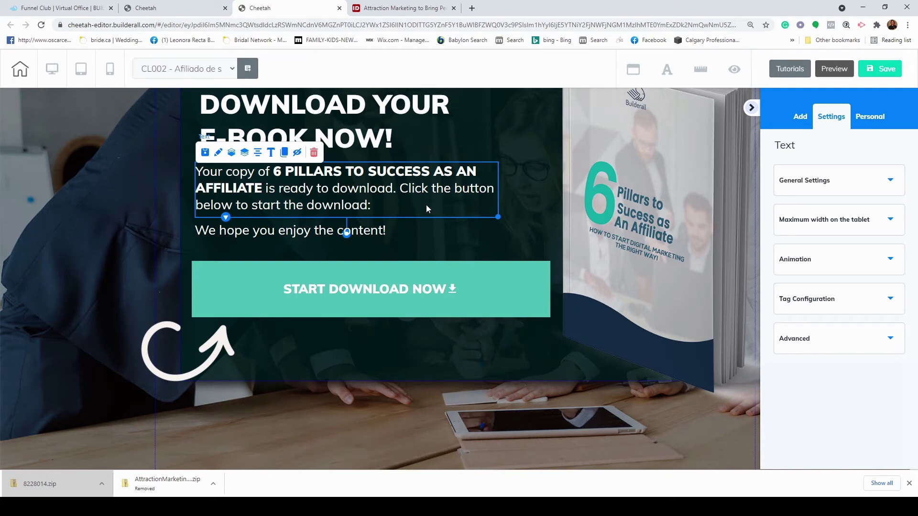
double_click(427, 205)
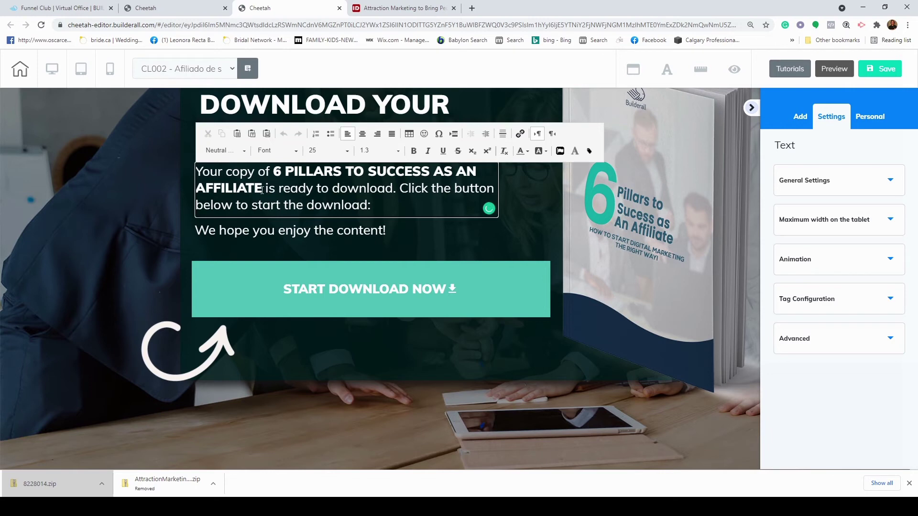
left_click(265, 190)
key("BackSpace")
key("BackSpace")
key("BackSpace")
key("BackSpace")
key("BackSpace")
key("BackSpace")
key("BackSpace")
key("BackSpace")
key("BackSpace")
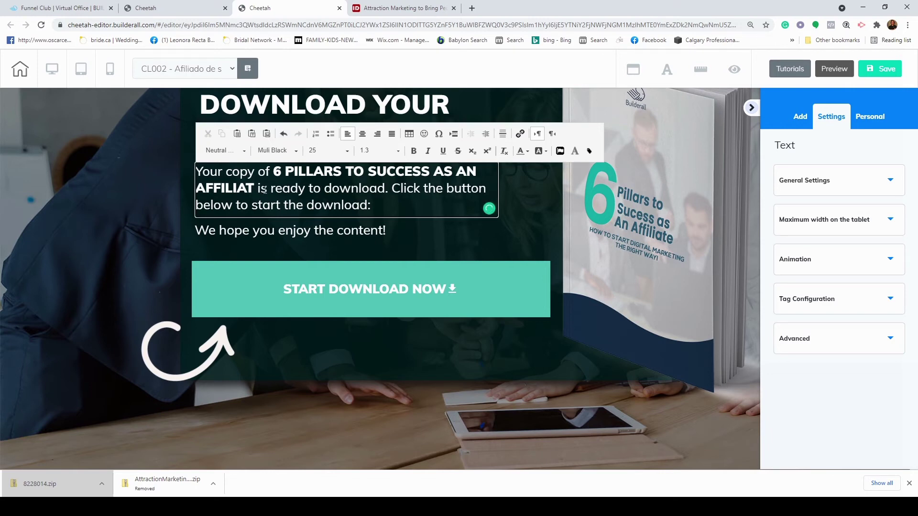
key("BackSpace")
key("BackSpace")
key("BackSpace")
key("BackSpace")
key("BackSpace")
key("BackSpace")
key("BackSpace")
key("BackSpace")
key("BackSpace")
key("BackSpace")
key("BackSpace")
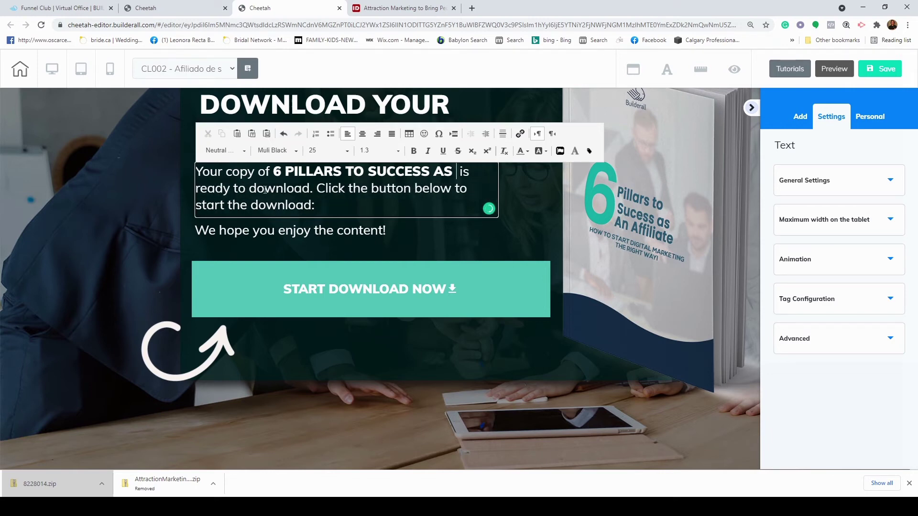
key("BackSpace")
key("BackSpace")
key("BackSpace")
key("BackSpace")
key("BackSpace")
key("BackSpace")
key("BackSpace")
key("BackSpace")
key("BackSpace")
key("BackSpace")
key("BackSpace")
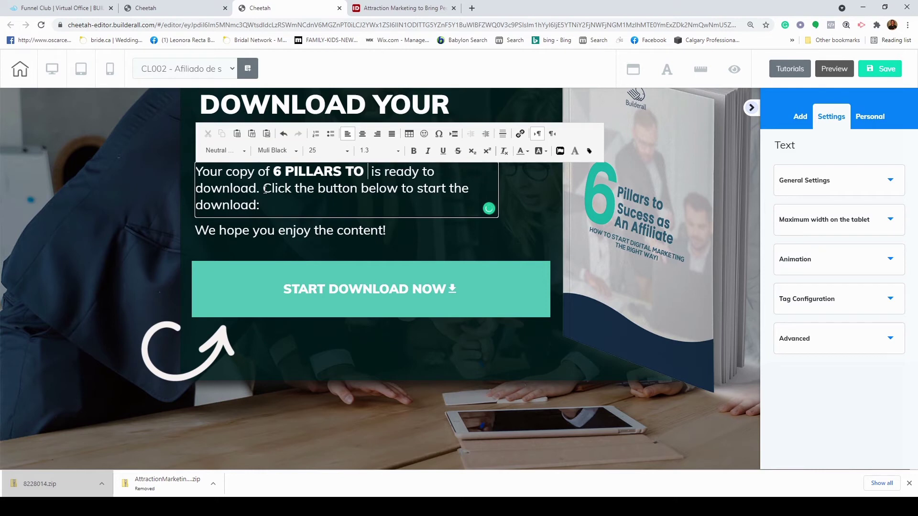
key("BackSpace")
key("BackSpace")
key("BackSpace")
key("BackSpace")
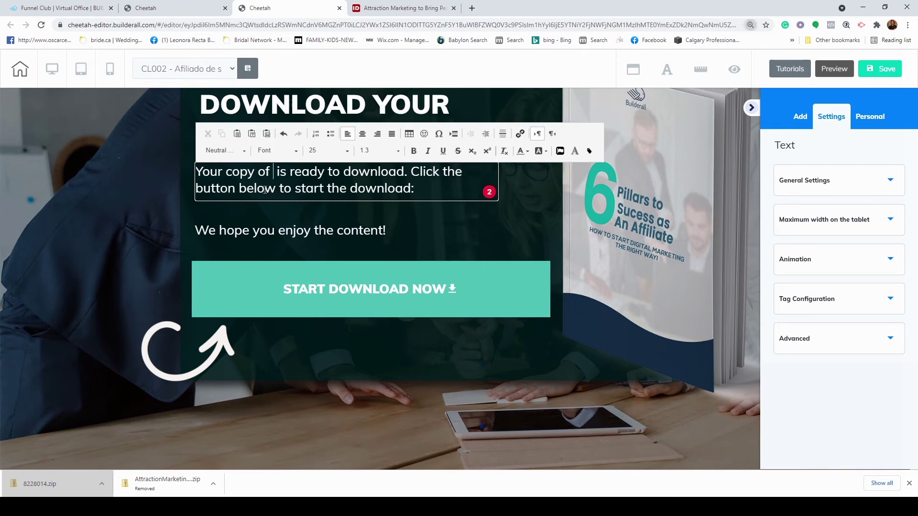
key("ctrl+plus")
type("Attraction Marketing to Bring People")
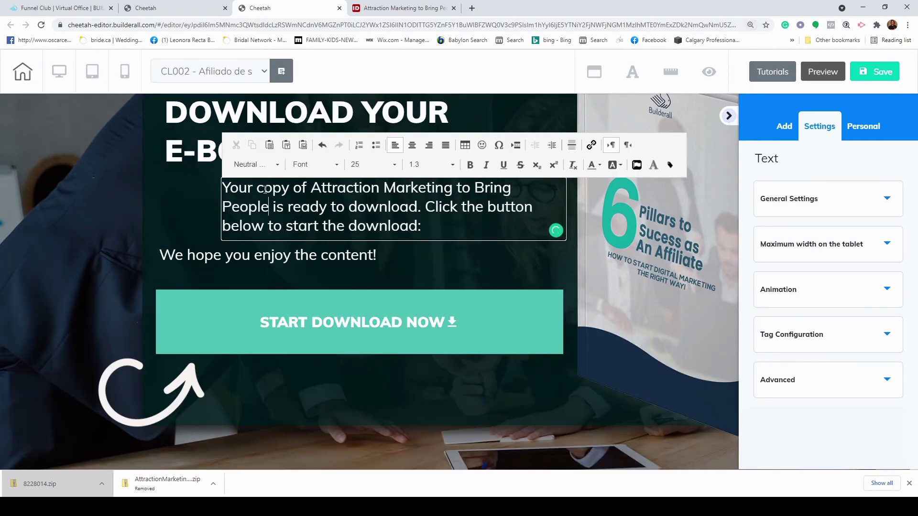
left_click(475, 256)
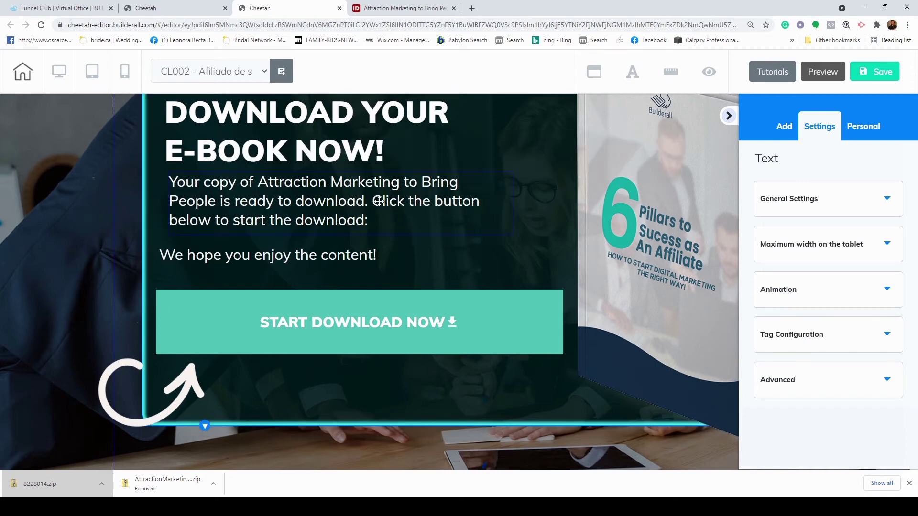
left_click_drag(379, 201, 377, 200)
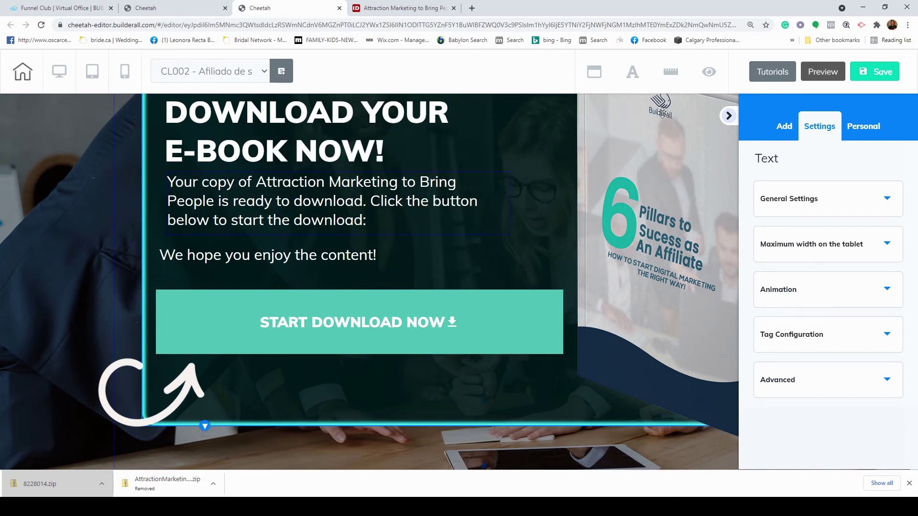
- Save the thankyou page and publish the site
left_click(882, 77)
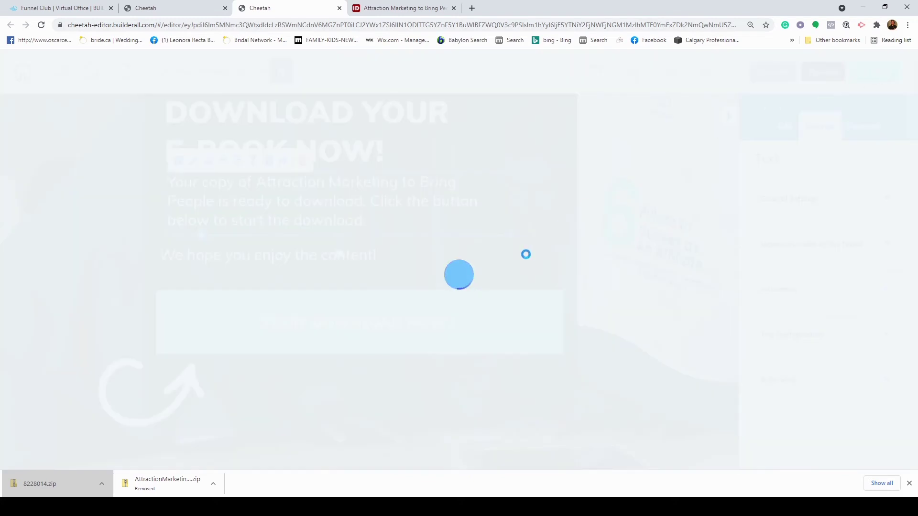
key("ctrl+s")
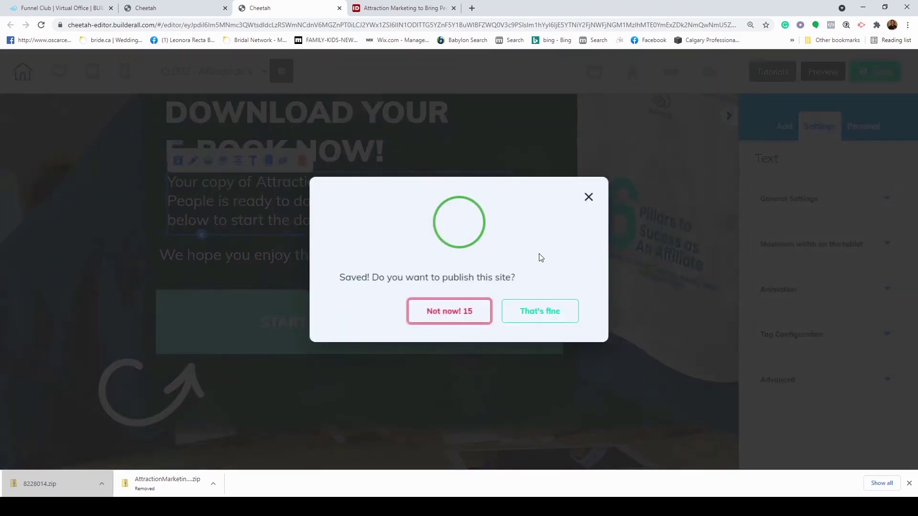
left_click(557, 312)
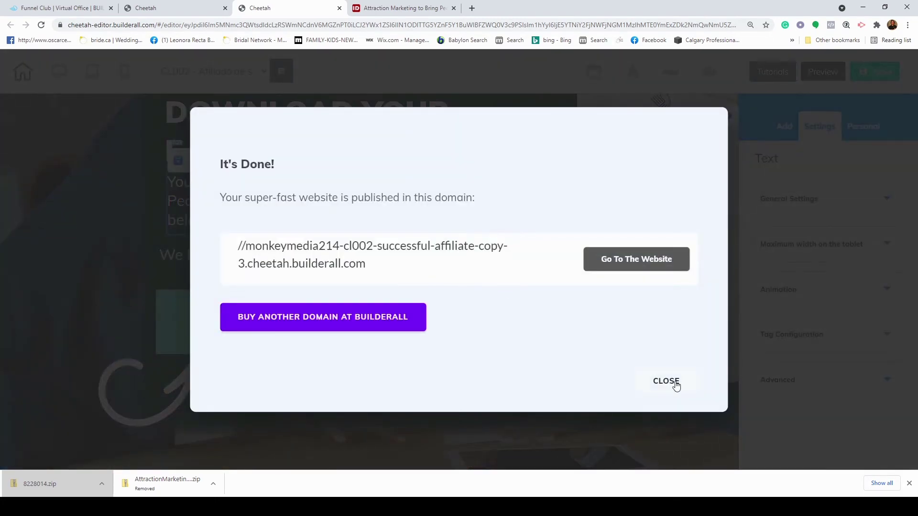
left_click(666, 381)
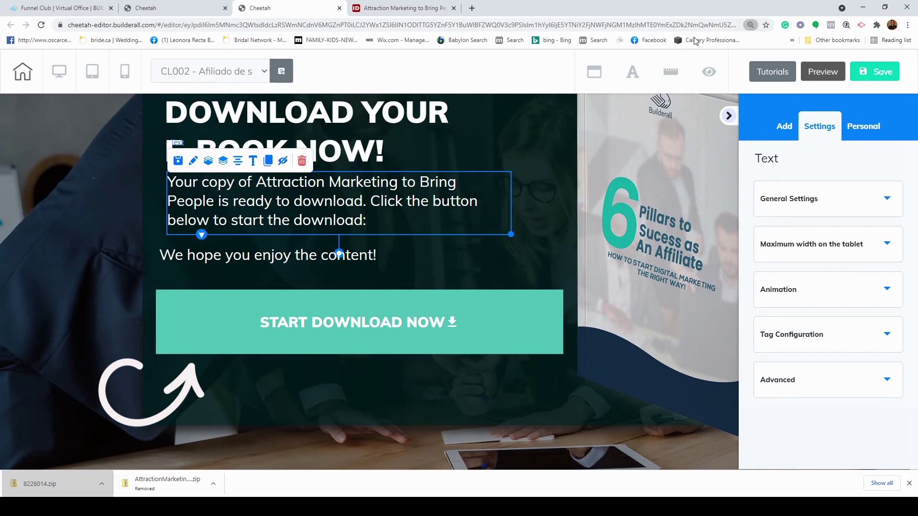
- Replace the thankyou page's old book cover with the "marketing 1" image from the user files
key("ctrl+minus")
key("ctrl+minus")
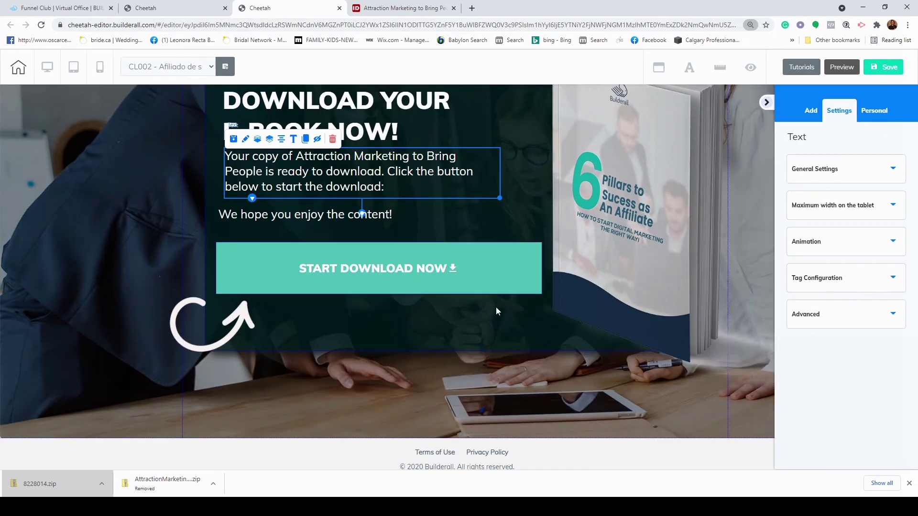
scroll(498, 331, "up", 2)
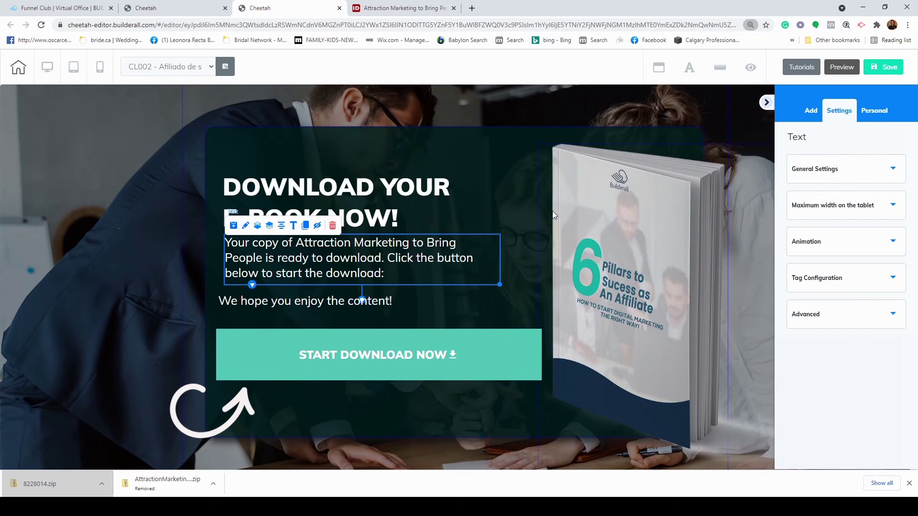
left_click(648, 202)
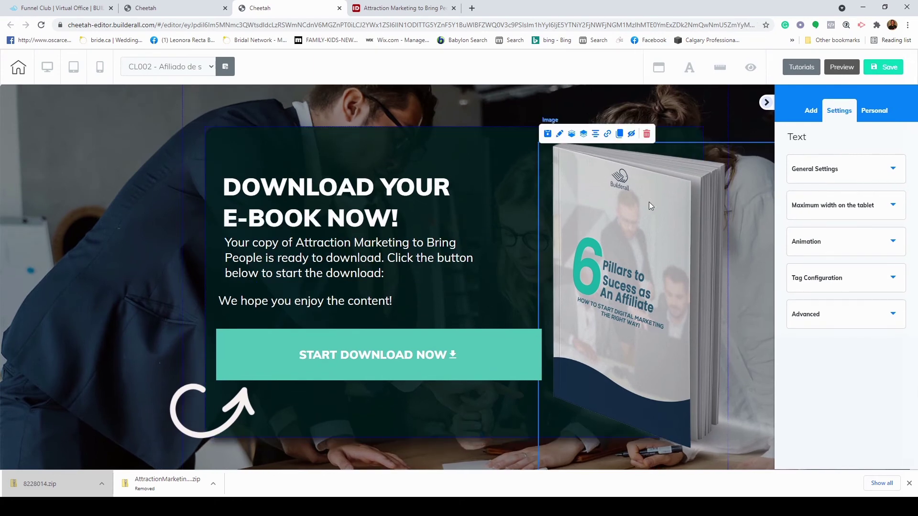
left_click(563, 135)
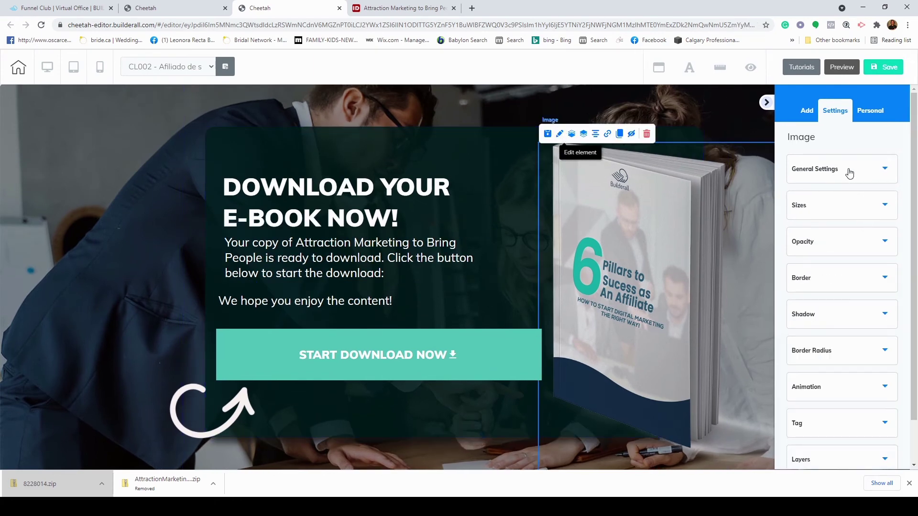
left_click(849, 170)
left_click(845, 370)
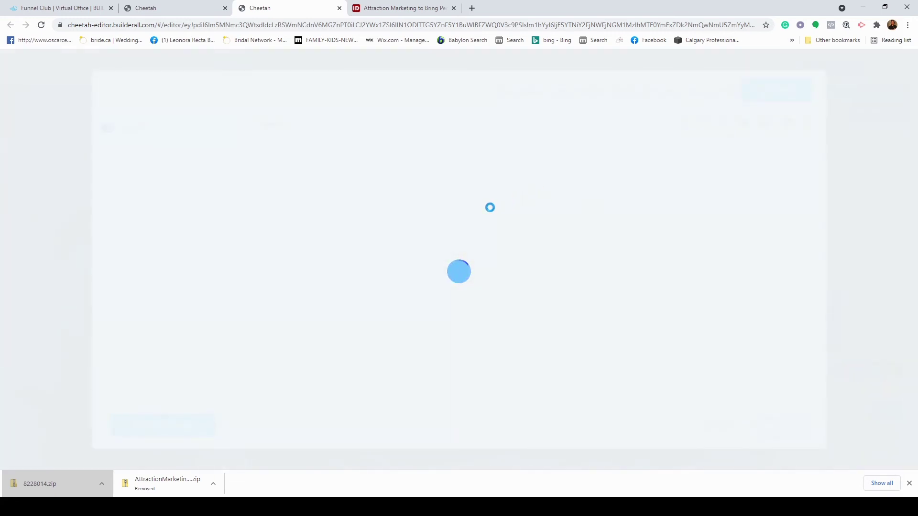
left_click(286, 208)
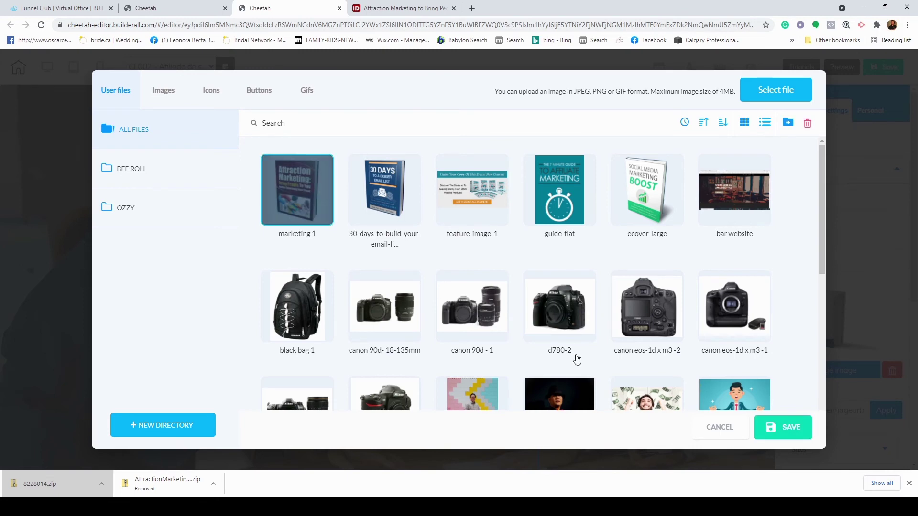
left_click(786, 428)
- Shrink the oversized Attraction Marketing cover and position it inside the dark box, beside the headline
left_click_drag(623, 261, 264, 115)
scroll(498, 205, "down", 3)
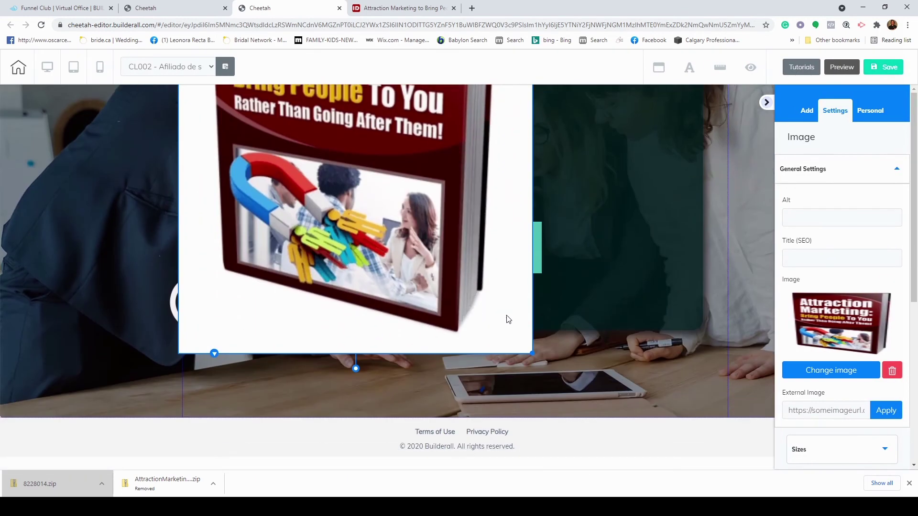
left_click_drag(531, 354, 337, 98)
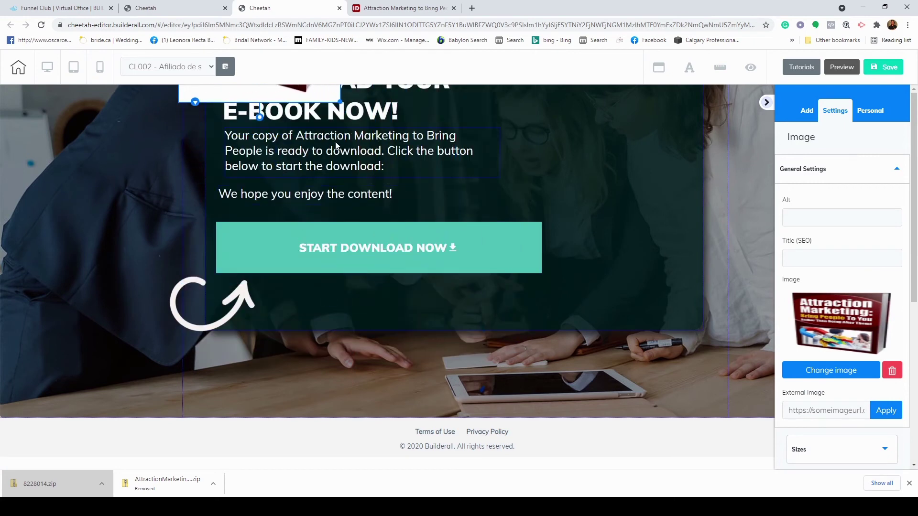
left_click(613, 196)
scroll(598, 200, "up", 2)
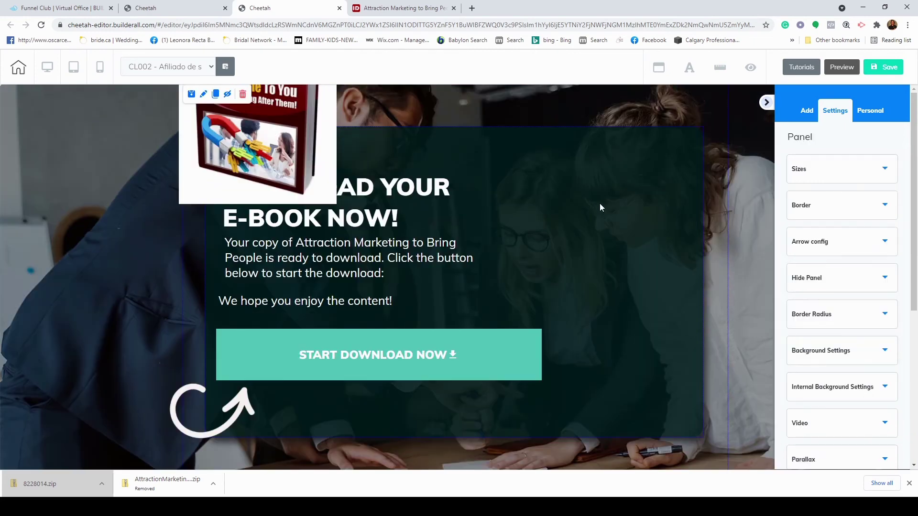
left_click_drag(315, 134, 657, 268)
left_click(675, 339)
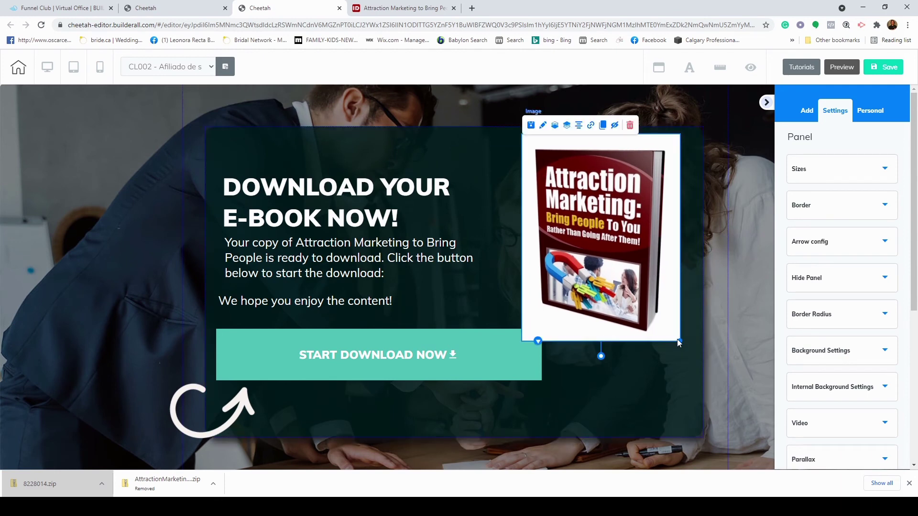
left_click_drag(679, 338, 649, 323)
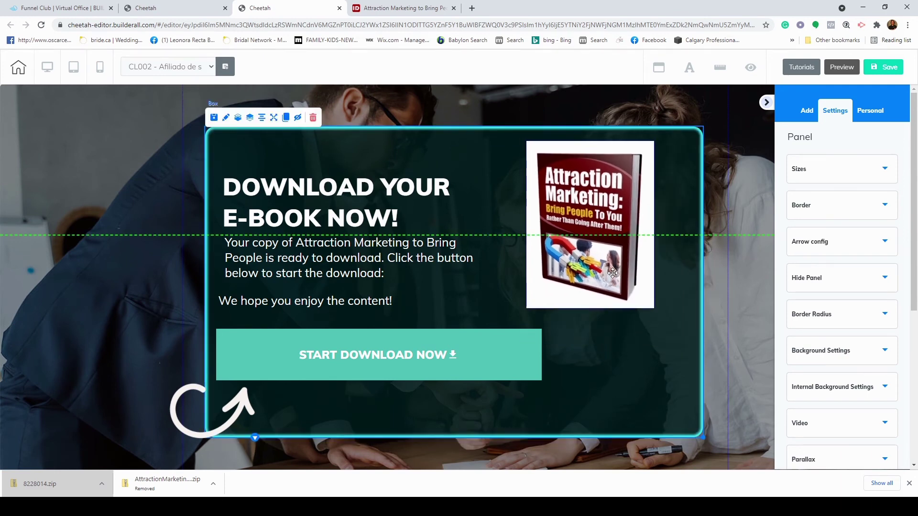
- Shrink the START DOWNLOAD NOW button and the curved arrow, placing the button under the text and the arrow just below it
left_click(538, 379)
left_click_drag(540, 381, 435, 354)
left_click(539, 356)
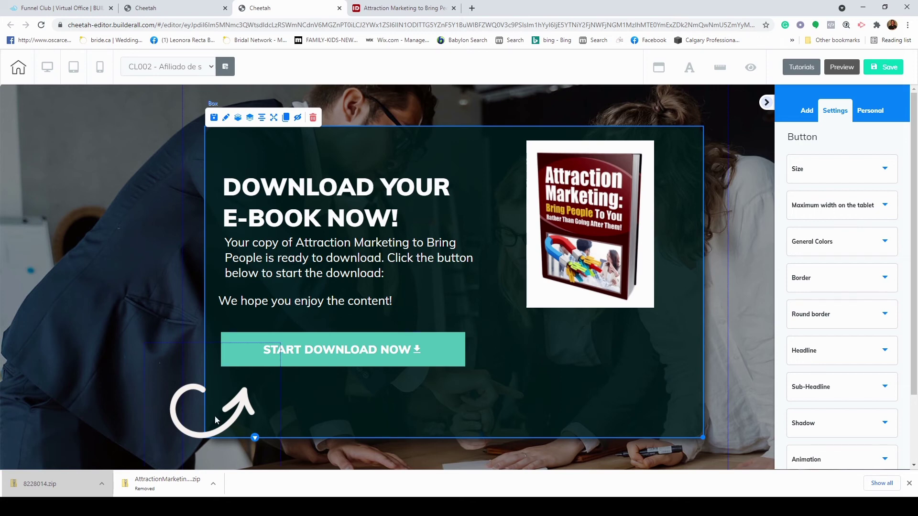
left_click_drag(247, 414, 239, 393)
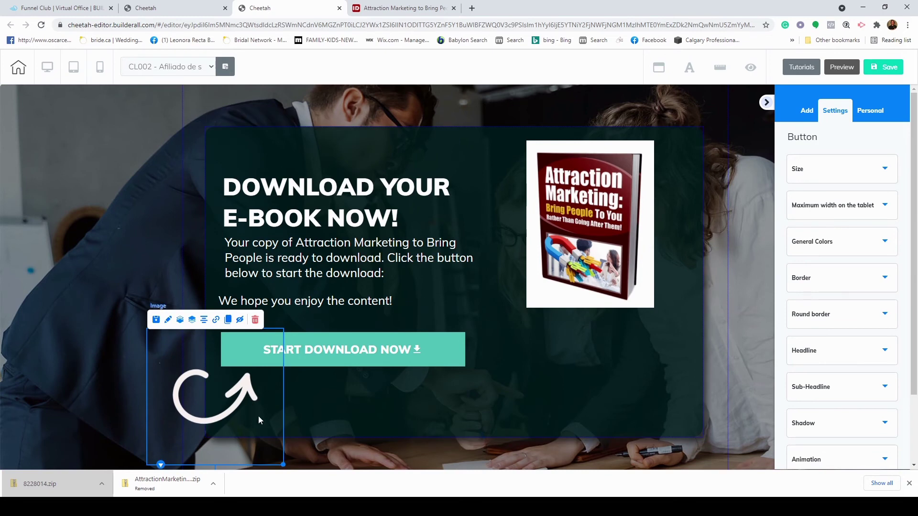
left_click_drag(280, 461, 245, 432)
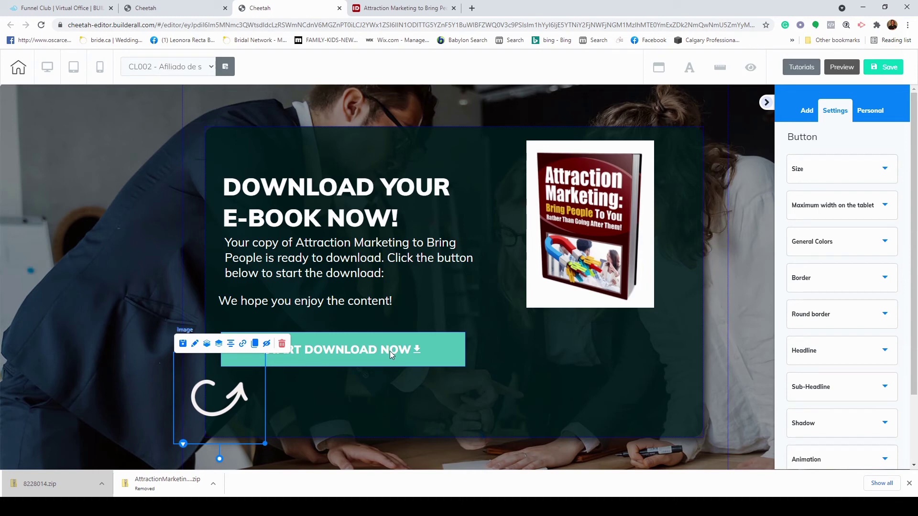
- Enlarge the Attraction Marketing cover to fill more of the dark box and shift it slightly toward the text
left_click(616, 225)
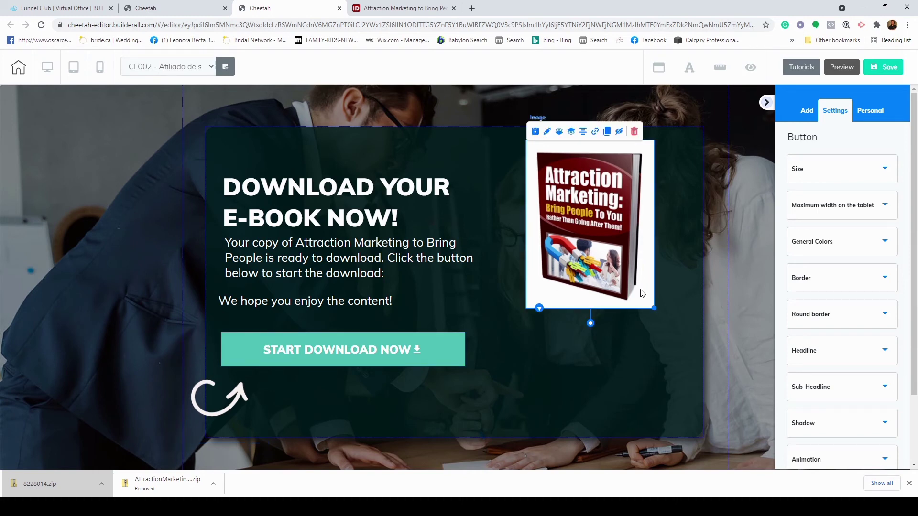
left_click_drag(655, 310, 694, 371)
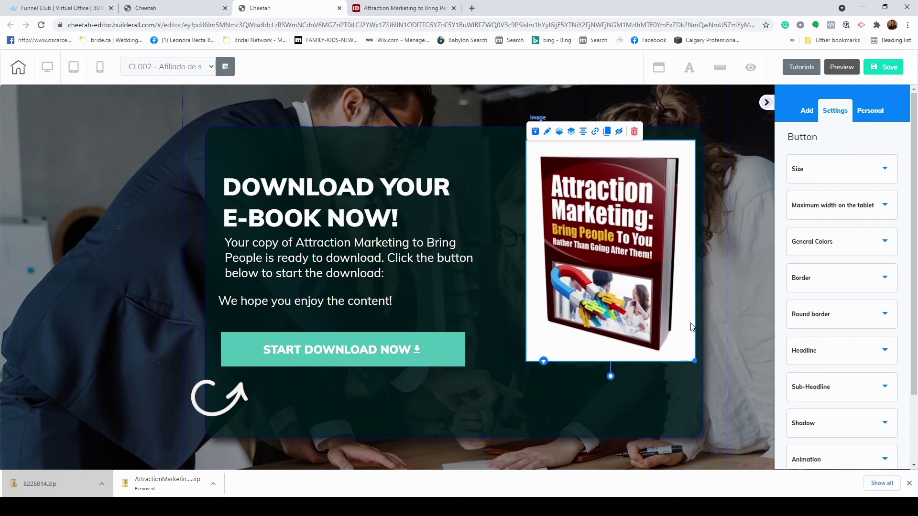
left_click(636, 302)
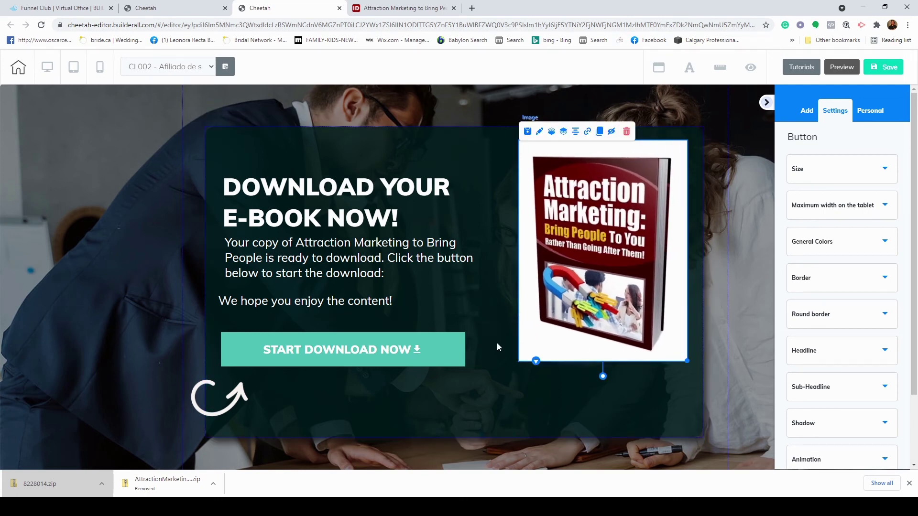
- Open the link settings of the START DOWNLOAD NOW button and download the Attraction Marketing to Bring People package from its IDPLR product page
left_click(351, 347)
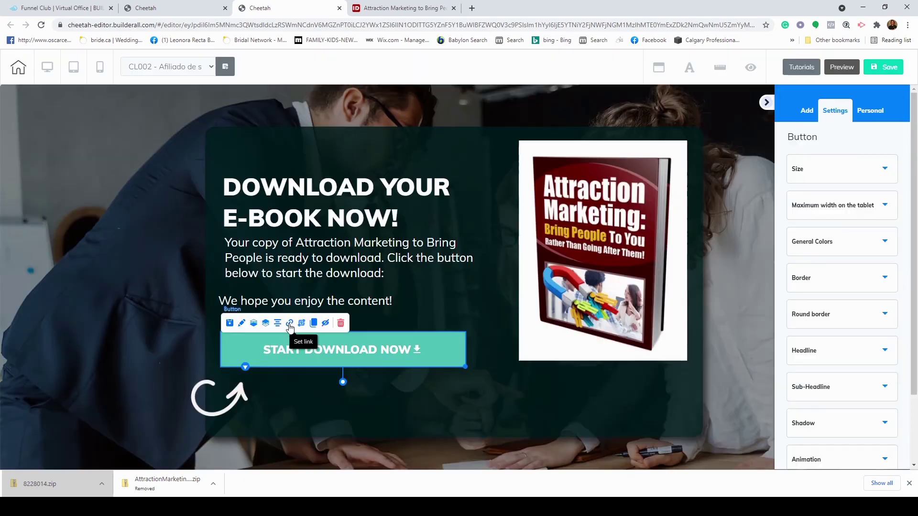
left_click(290, 325)
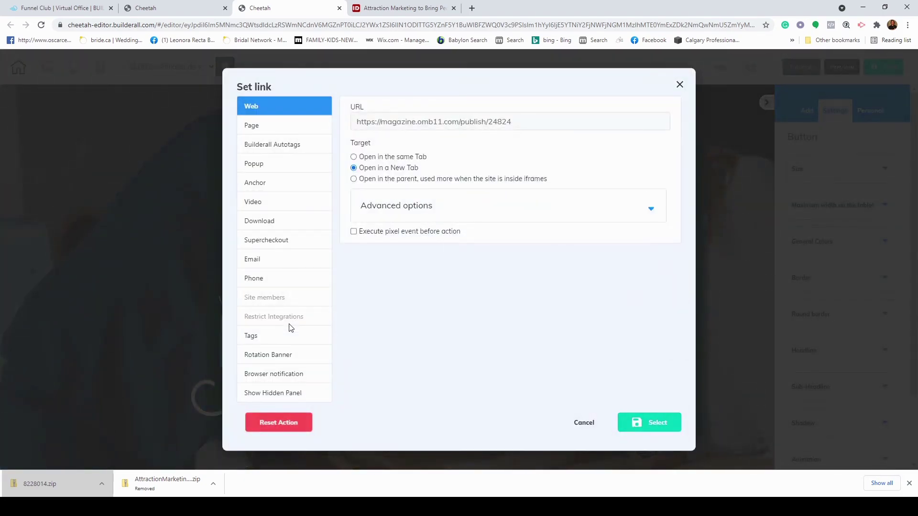
left_click(373, 7)
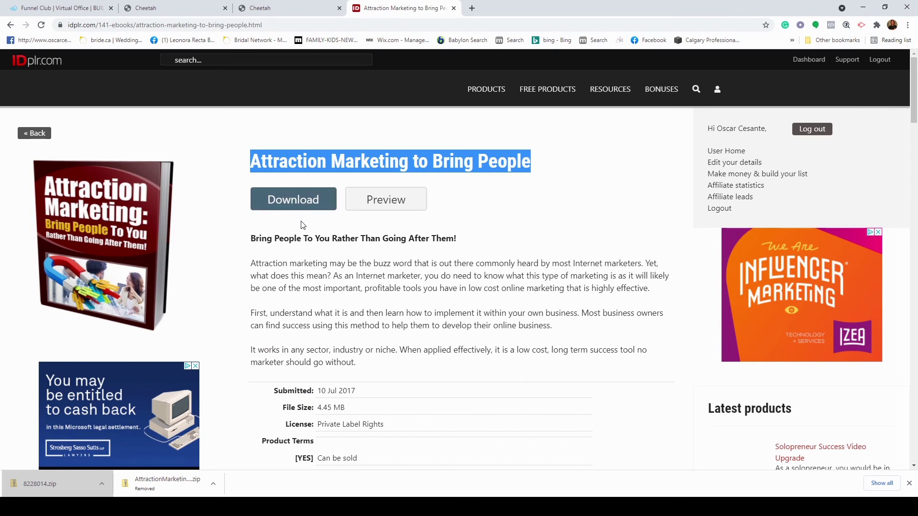
left_click(289, 203)
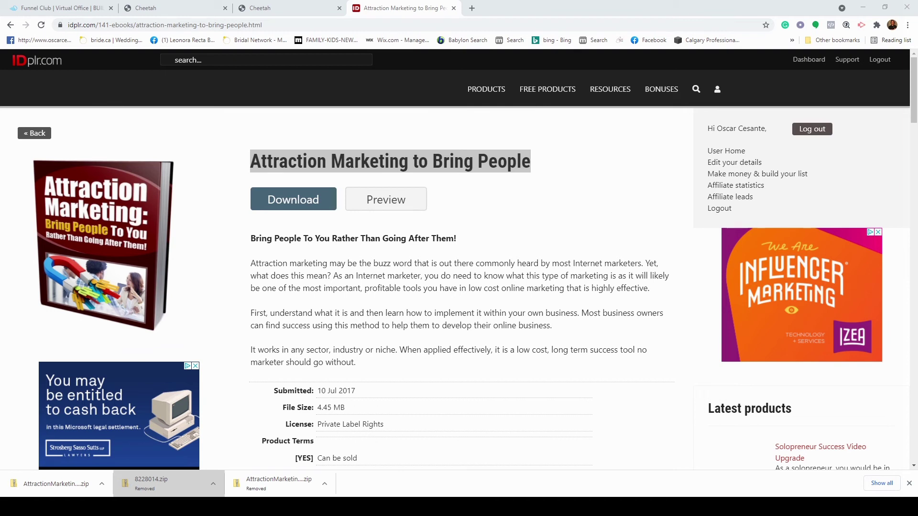
key("alt+Tab")
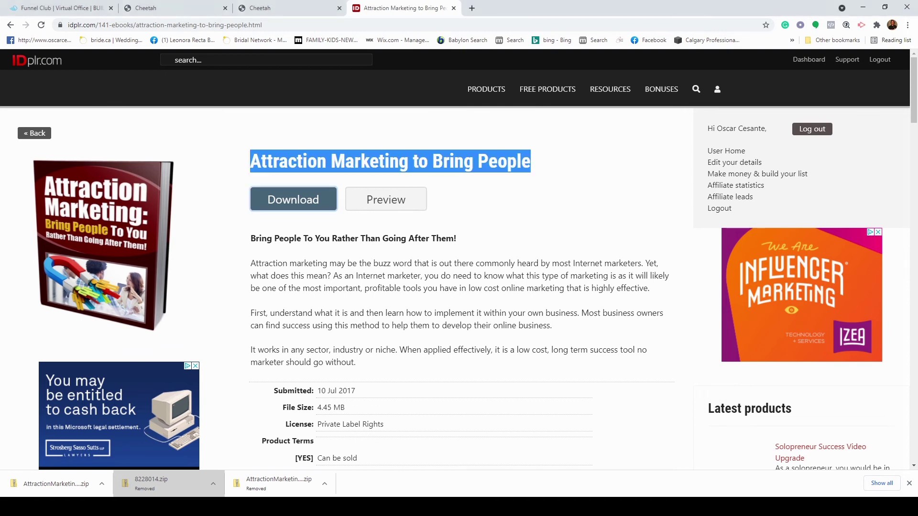
- Return to the Cheetah editor and set the START DOWNLOAD NOW button's link type to Download
left_click(243, 13)
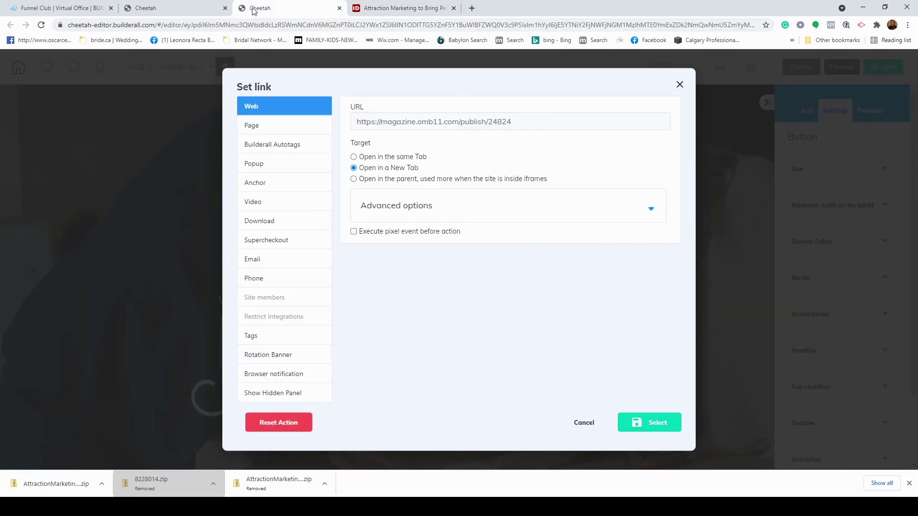
left_click(679, 85)
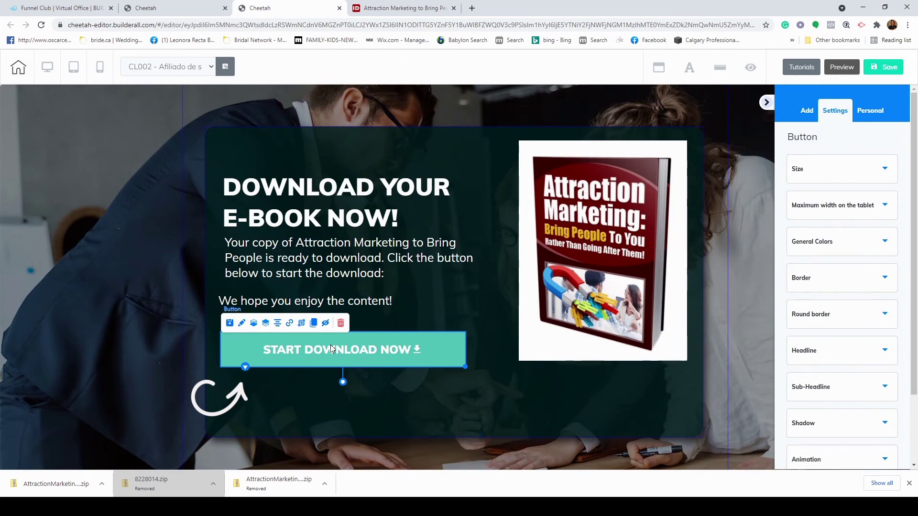
left_click(289, 324)
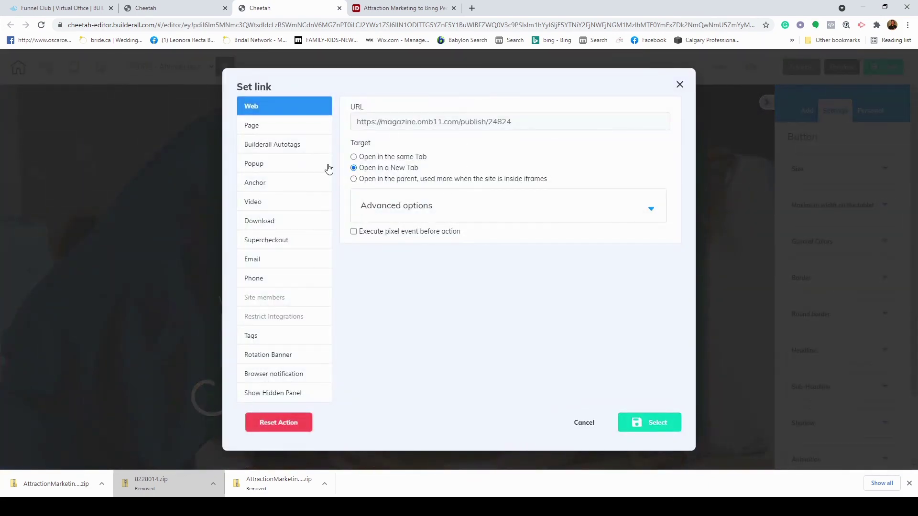
left_click(265, 226)
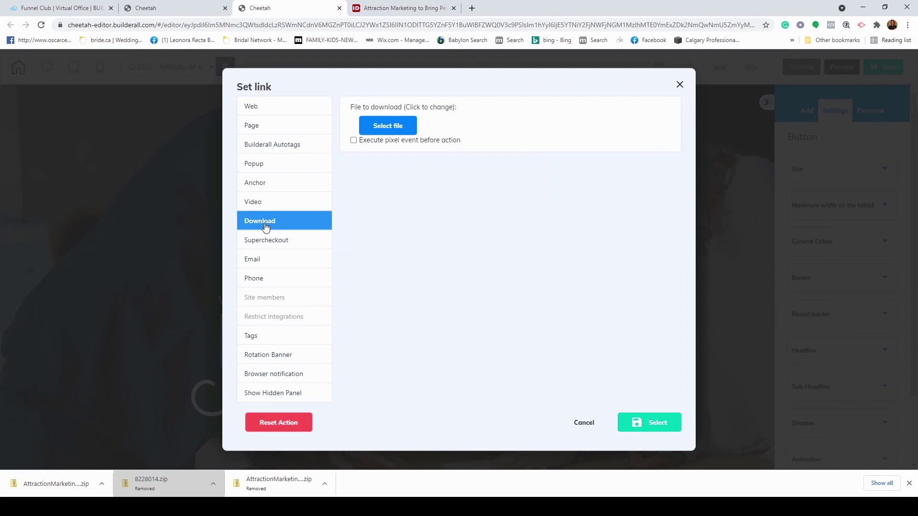
- Upload AttractionMarketing_plr.zip to the user archives and assign it as the button's download file
left_click(381, 126)
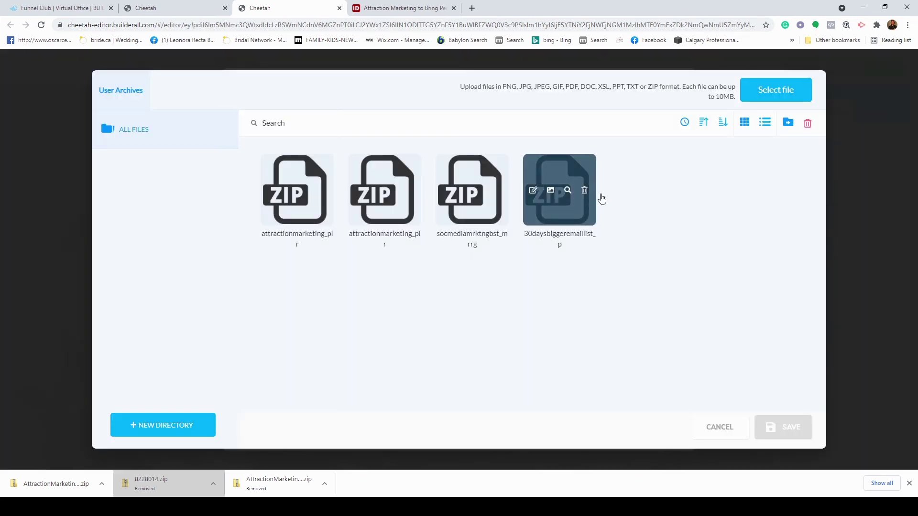
left_click(791, 95)
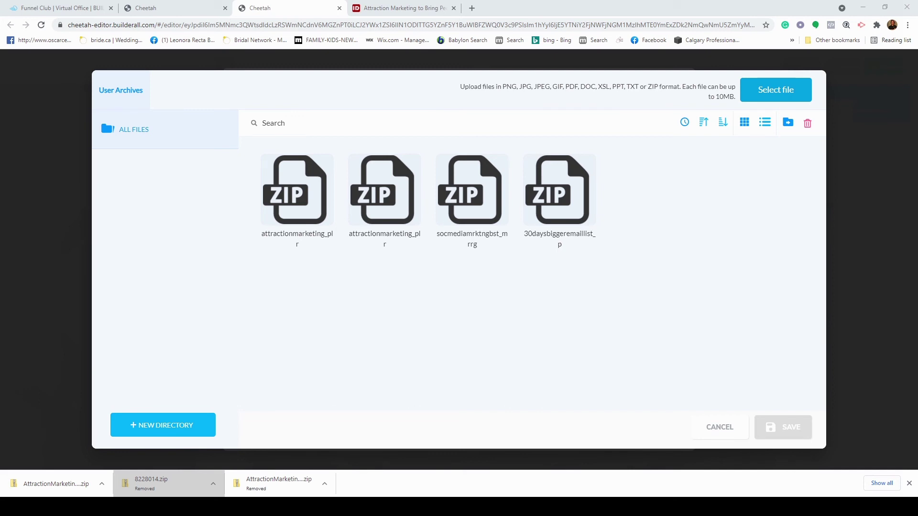
left_click(372, 242)
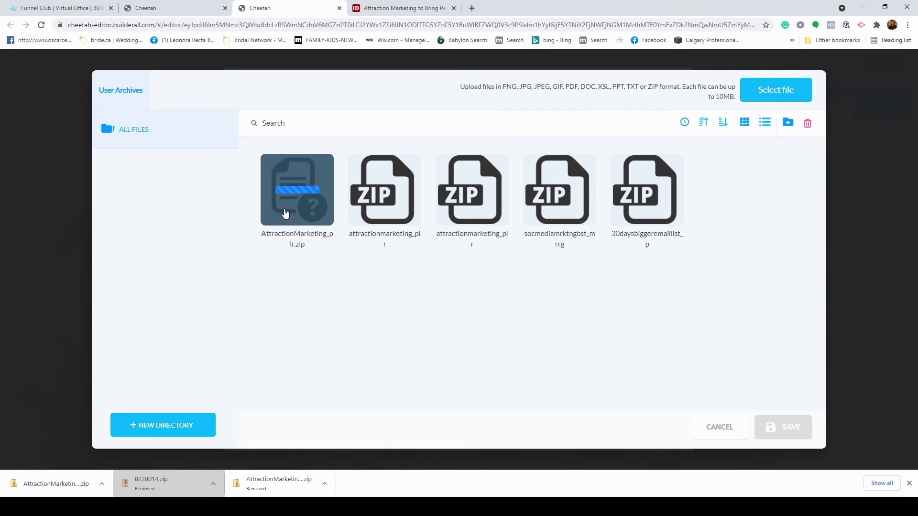
left_click(289, 213)
left_click(787, 427)
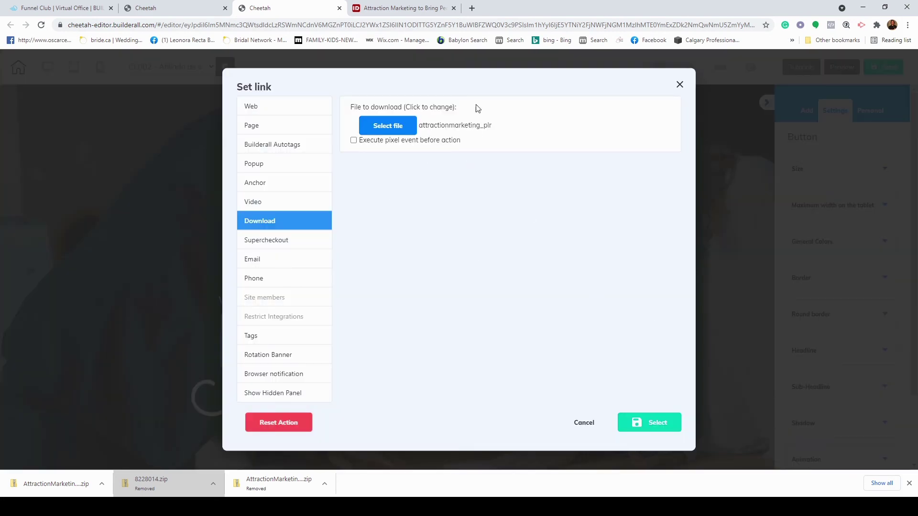
left_click(641, 423)
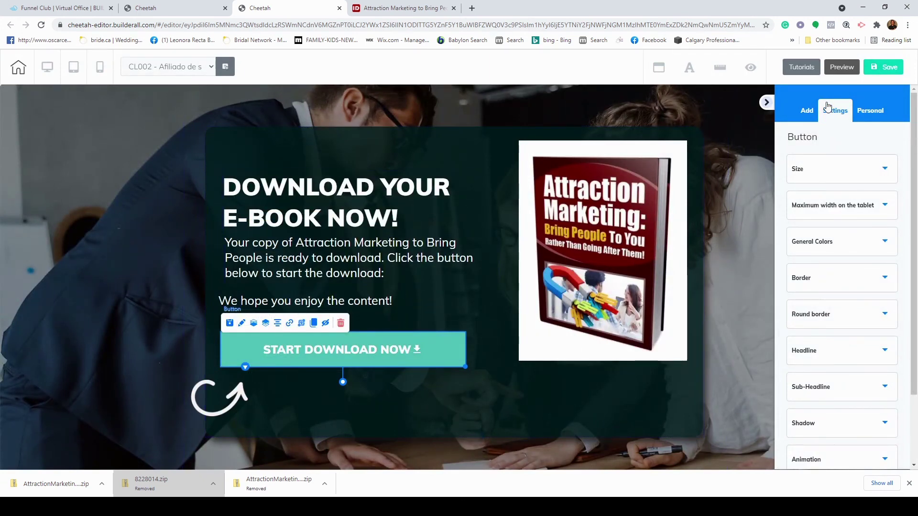
- Save the thankyou page and publish the site, repeating the save and publish once more
left_click(891, 71)
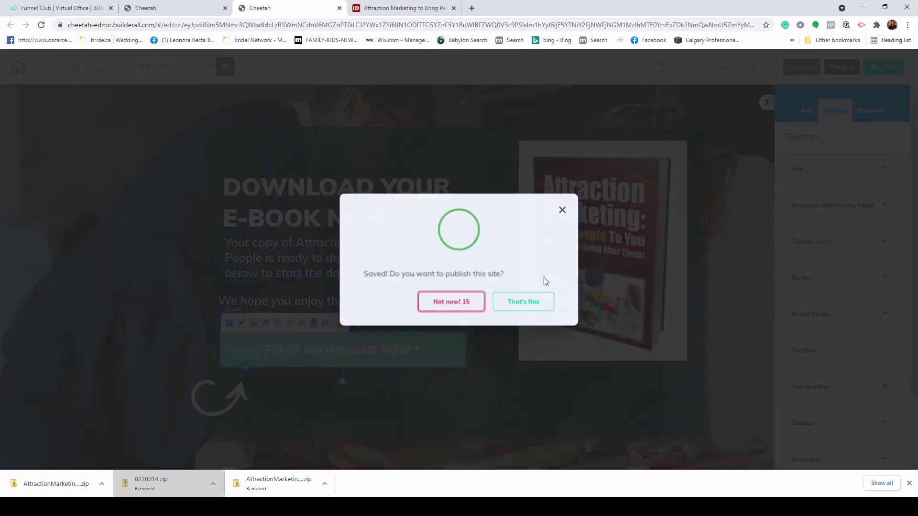
left_click(533, 307)
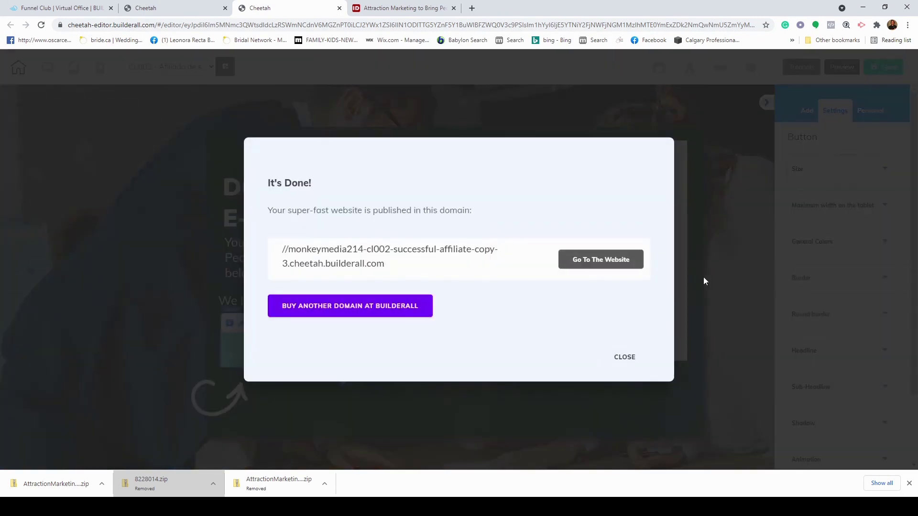
left_click(622, 358)
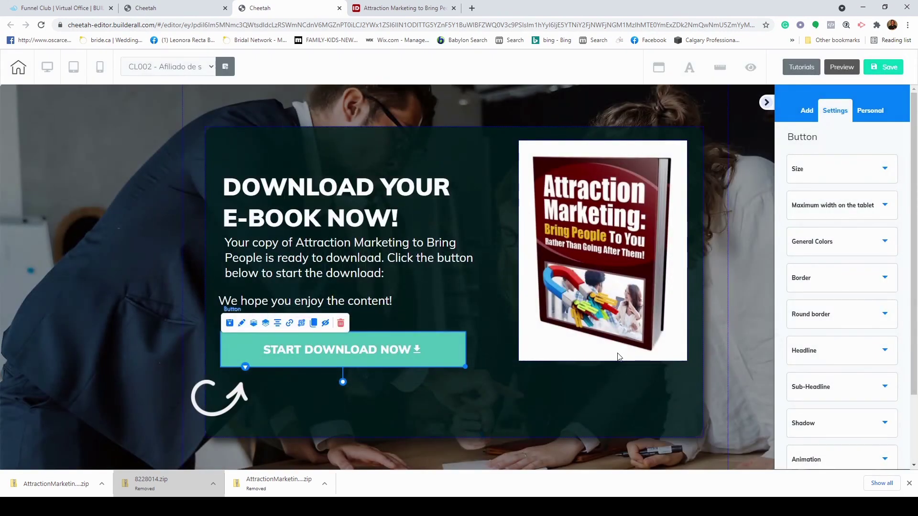
left_click(887, 69)
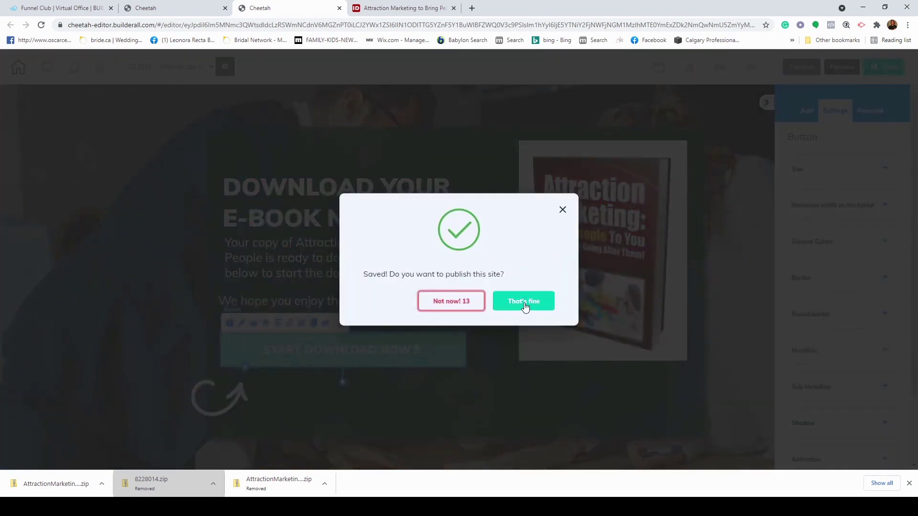
left_click(525, 306)
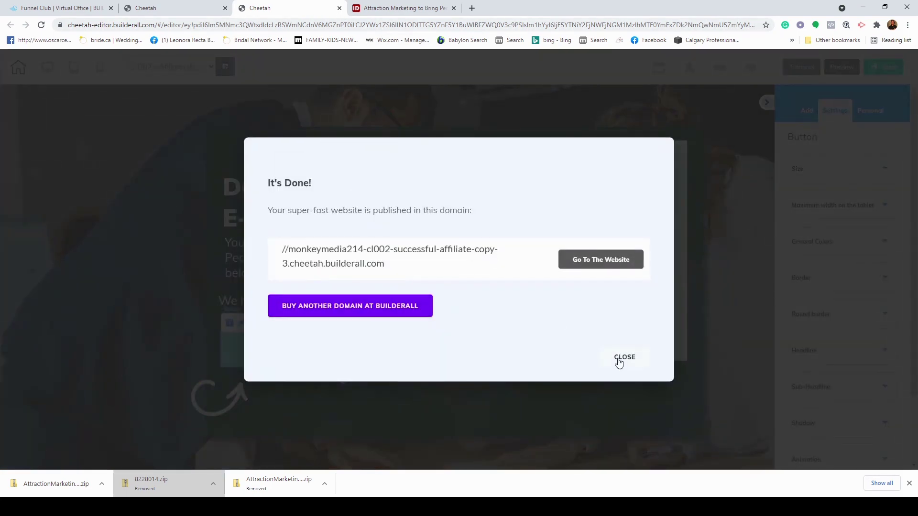
left_click(619, 360)
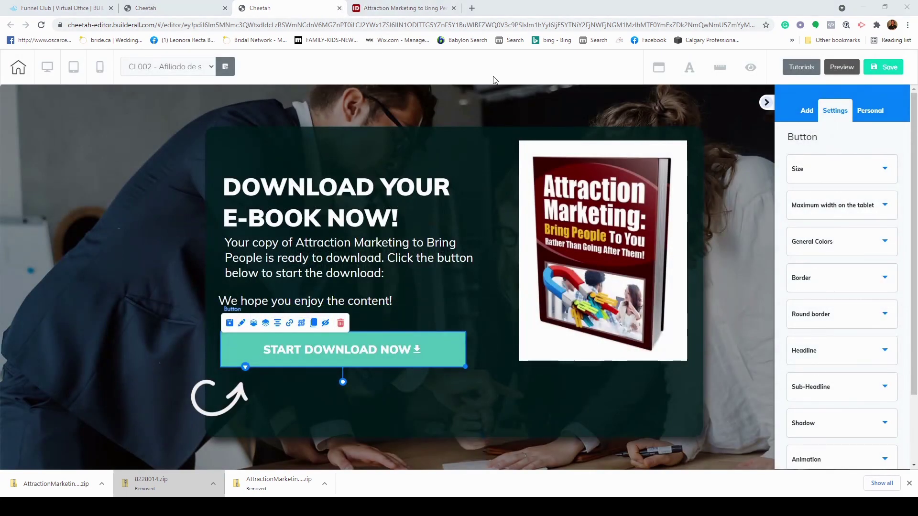
- Close the page editor, open the live thankyou page from the site's page list, and test its START DOWNLOAD NOW button
key("ctrl+w")
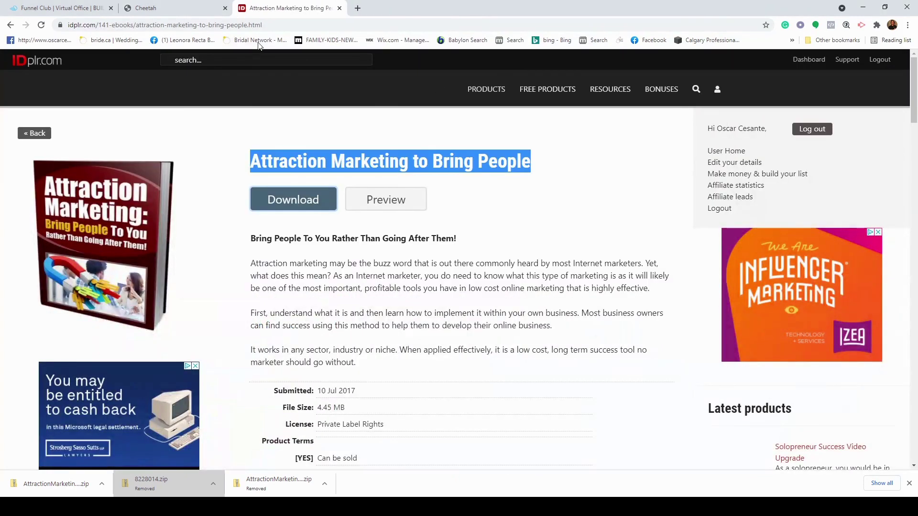
left_click(180, 6)
left_click(582, 257)
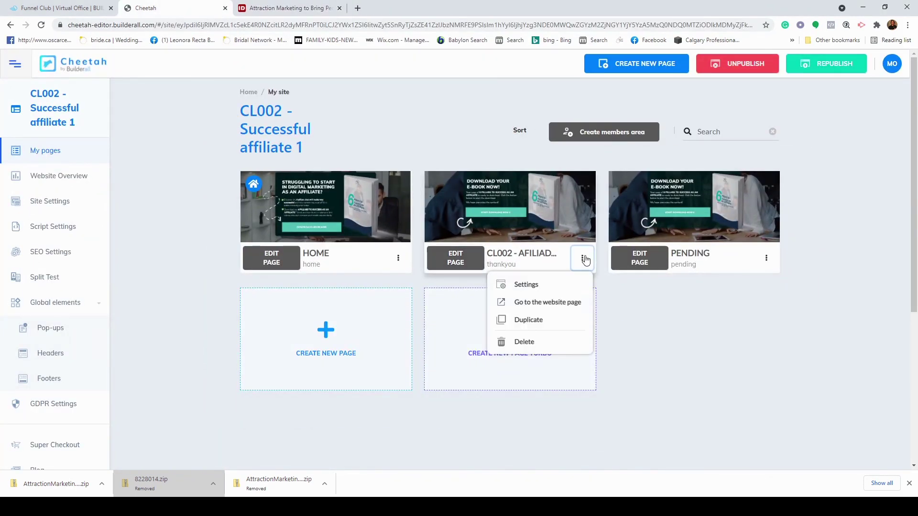
left_click(546, 304)
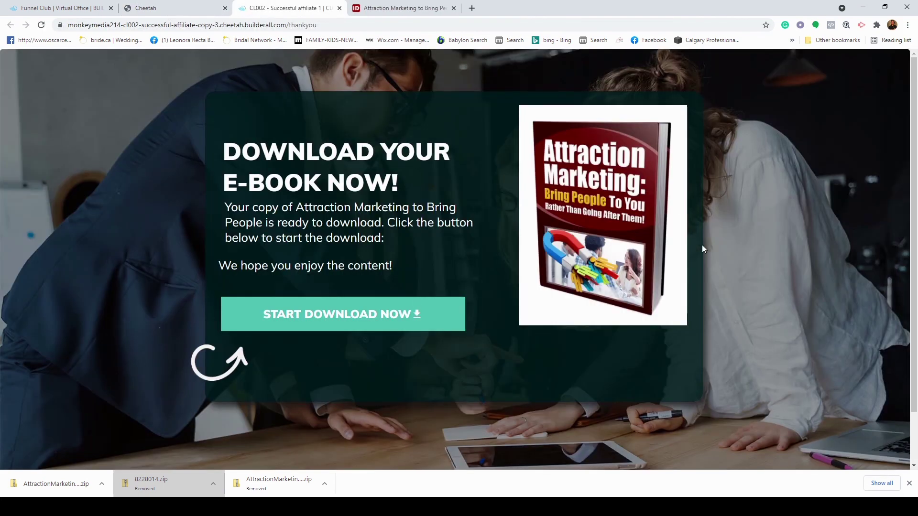
left_click(339, 314)
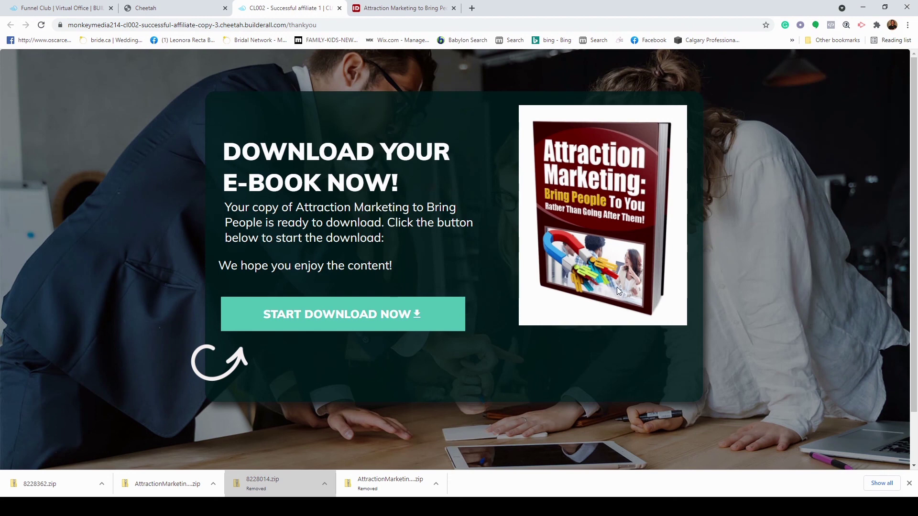
- Open the live Home page from the site's page list to check the published opt-in form
left_click(172, 8)
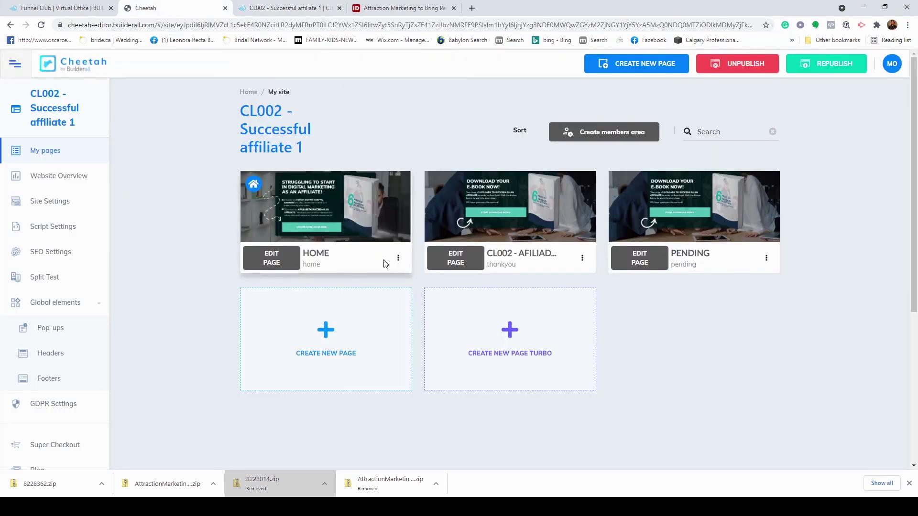
left_click(398, 257)
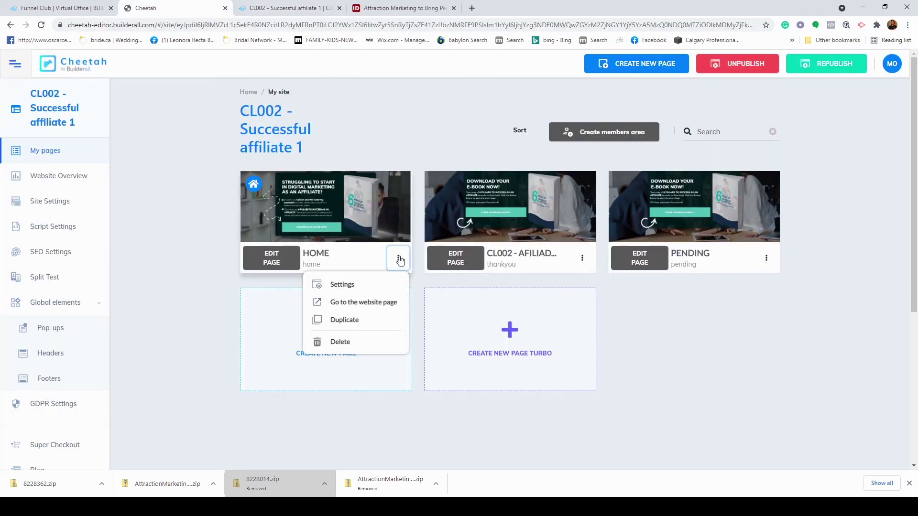
left_click(346, 304)
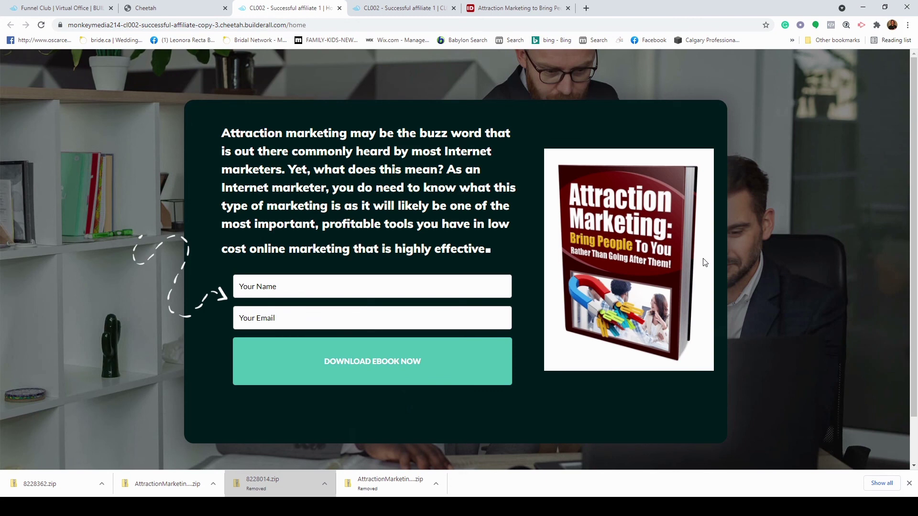